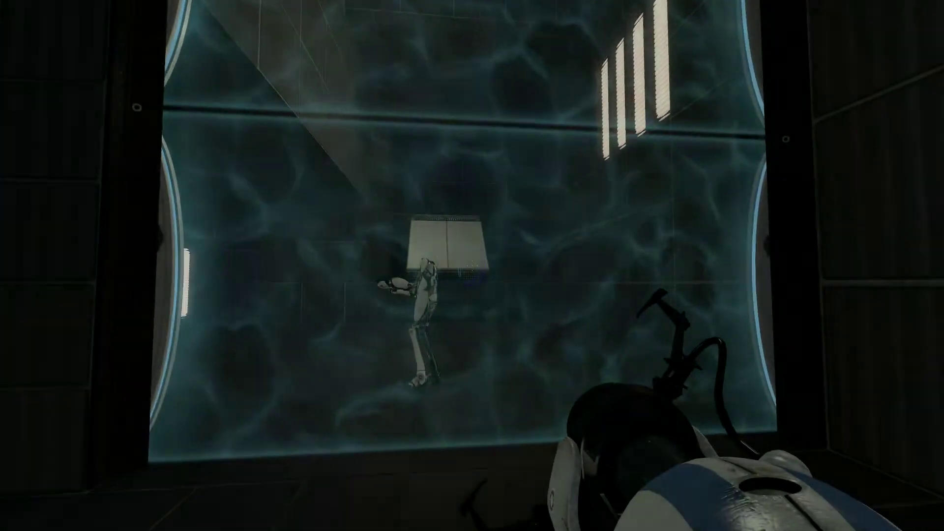
# Step: Ping the wall panel for the partner and walk through the blue portal toward the arrow wall
pyautogui.press('q')
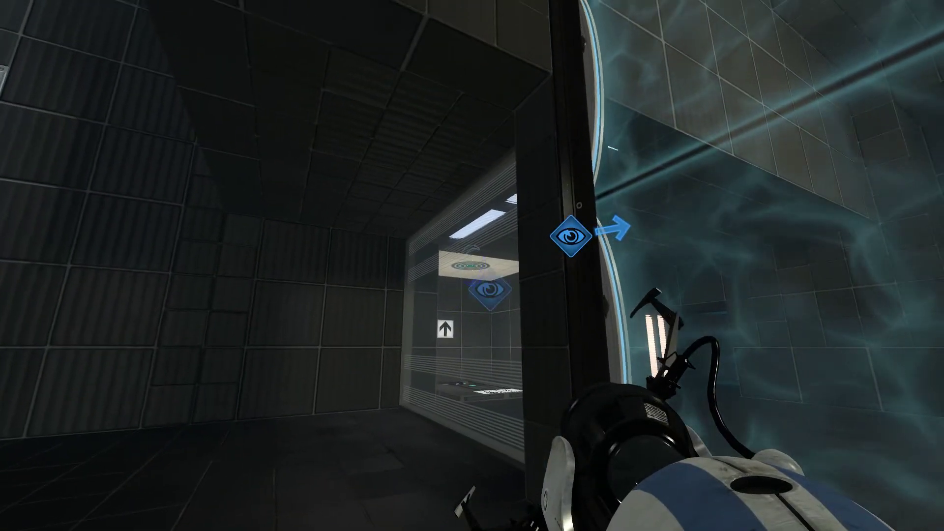
pyautogui.press('w')
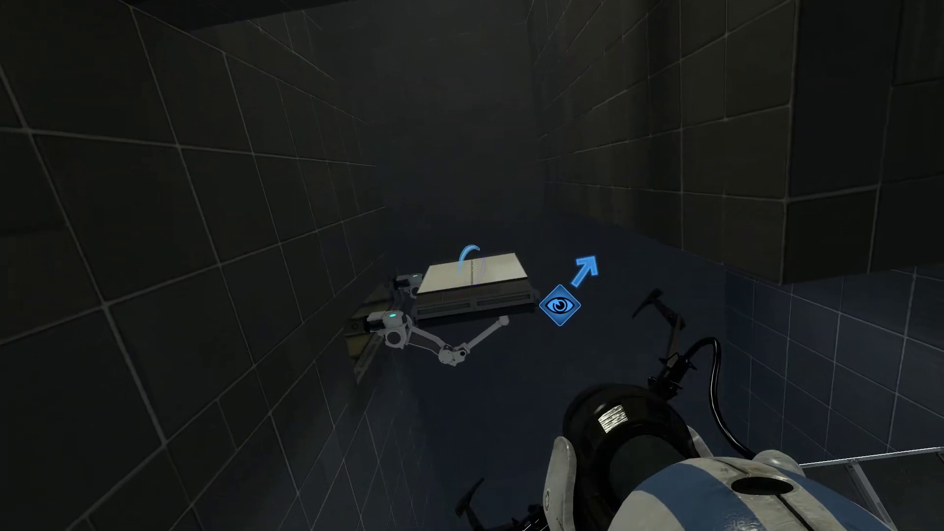
pyautogui.press('w')
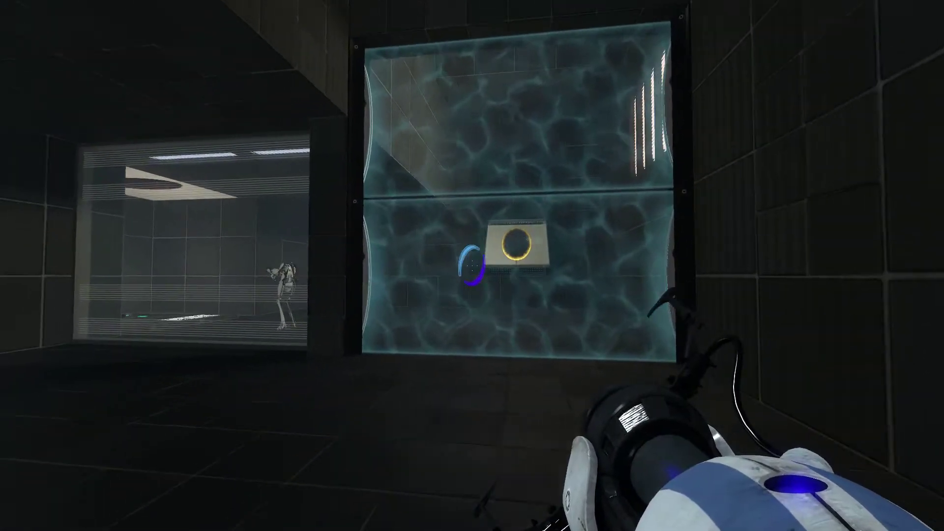
pyautogui.press('a')
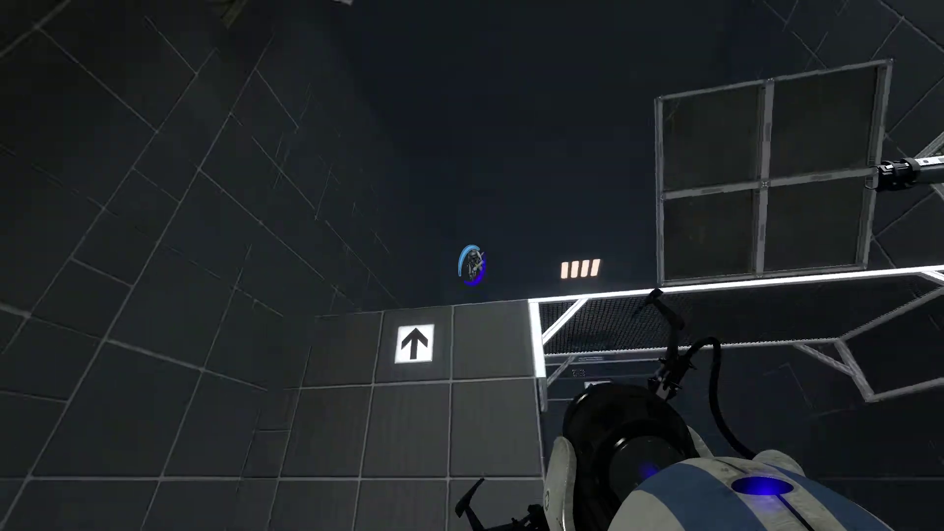
pyautogui.press('w')
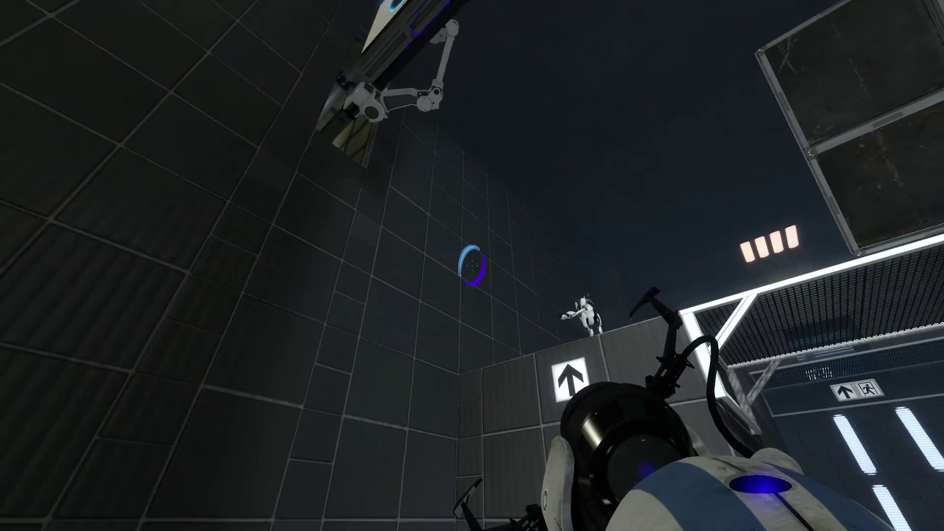
# Step: Move back and forth through the fizzler field into the arrow room
pyautogui.press('w')
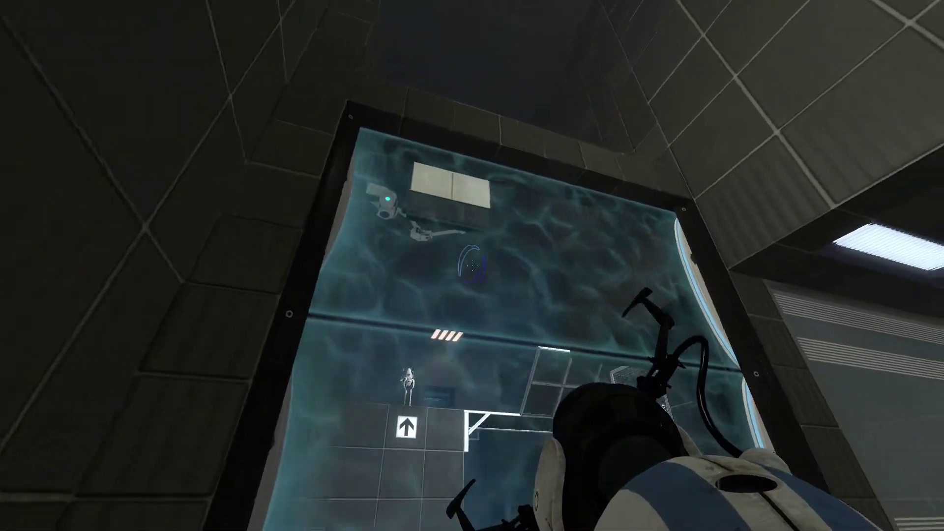
pyautogui.press('s')
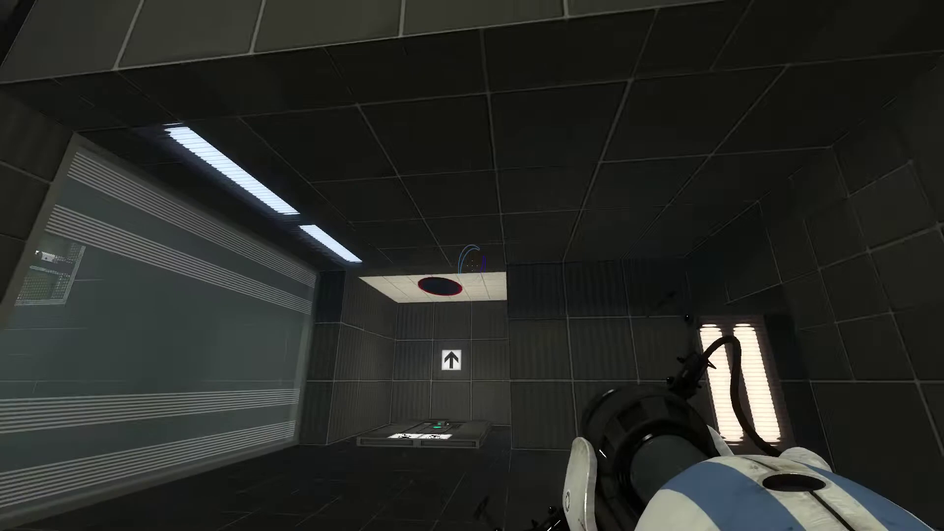
pyautogui.press('w')
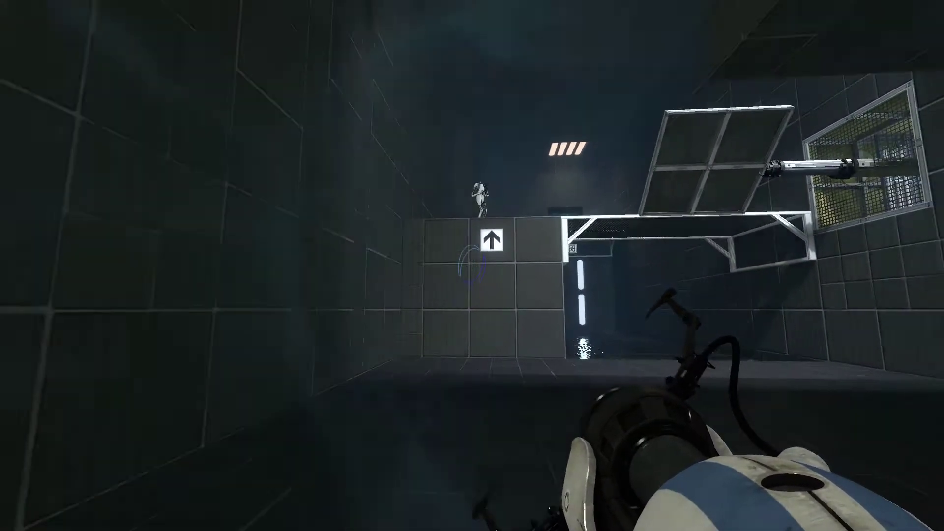
pyautogui.press('w')
pyautogui.press('s')
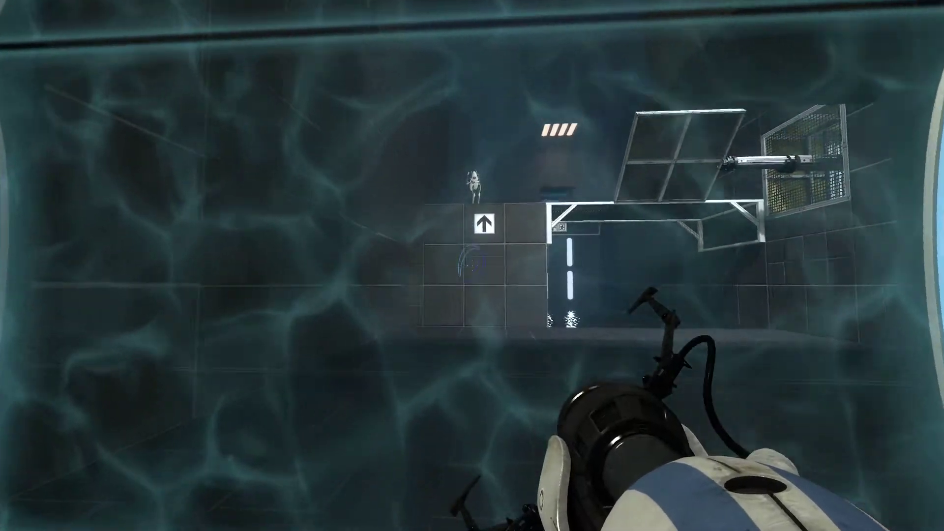
pyautogui.press('w')
pyautogui.press('s')
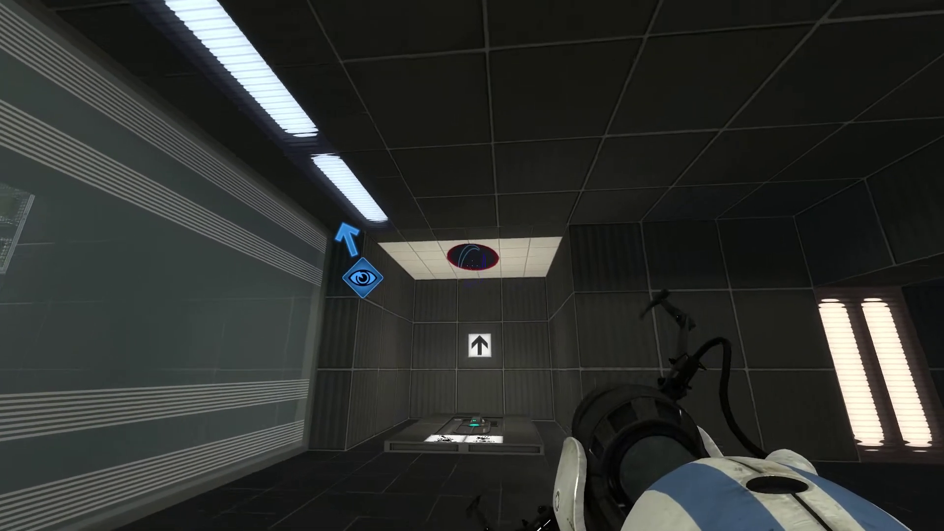
# Step: Shoot the blue portal onto the white panel in the small room's ceiling
pyautogui.click(472, 266)
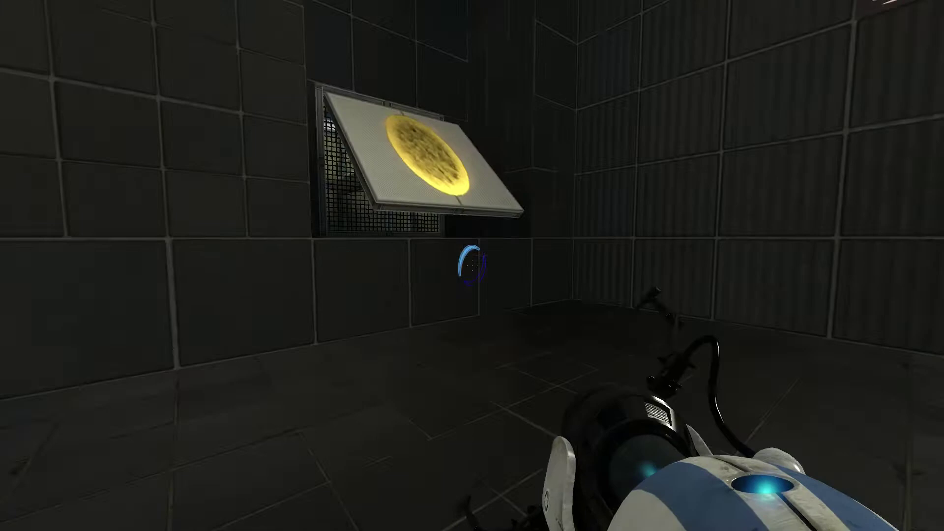
pyautogui.click(472, 265)
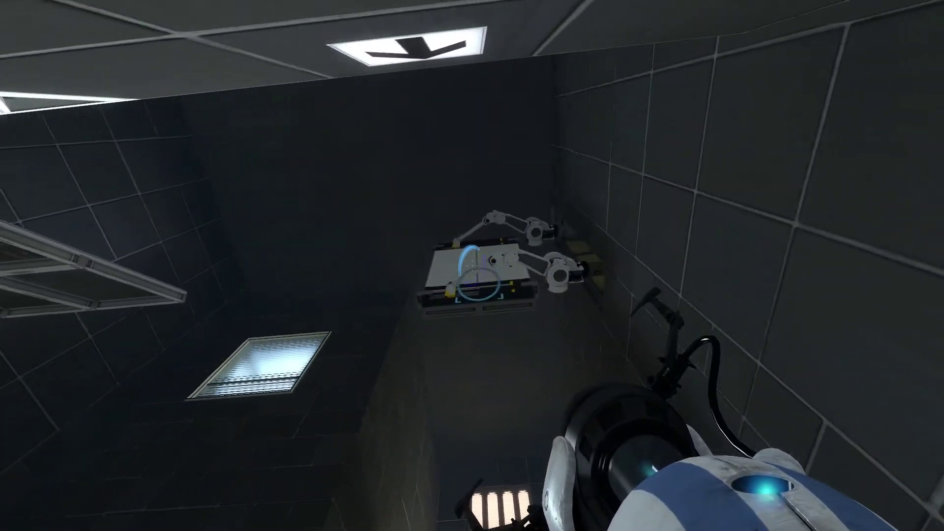
# Step: Fire the second portal, then walk along the glass wall through the grid and portal
pyautogui.rightClick(472, 266)
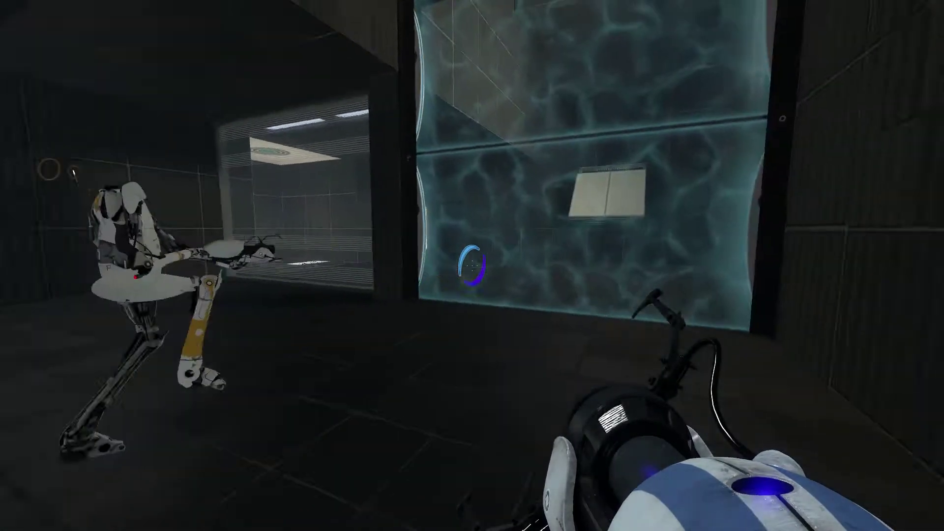
pyautogui.press('w')
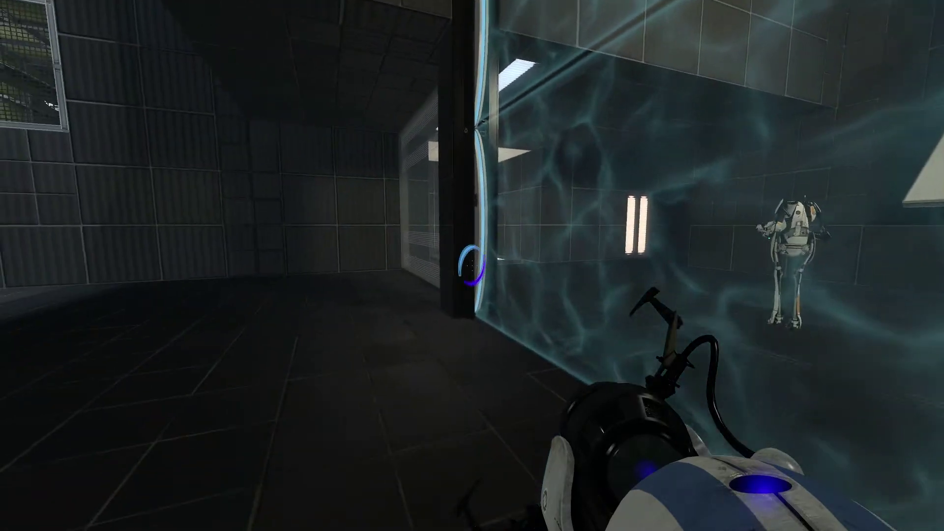
pyautogui.press('a')
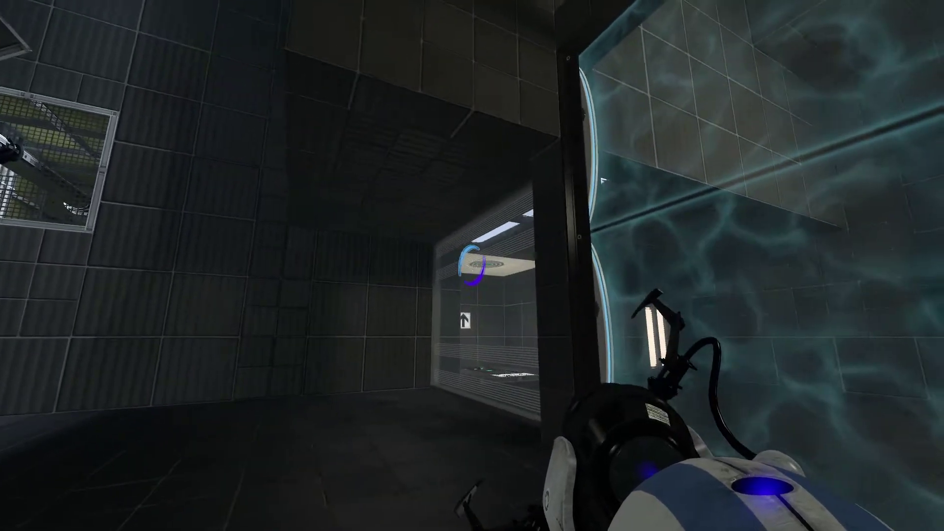
pyautogui.press('a')
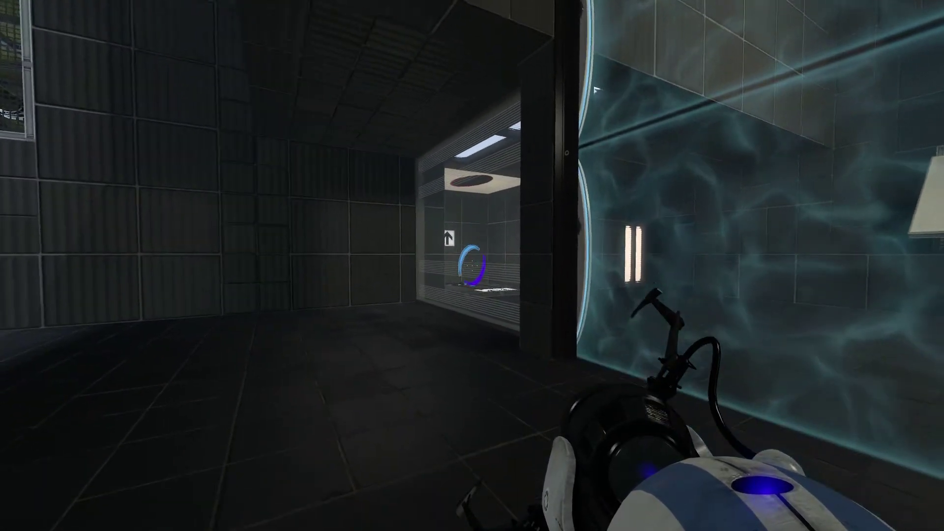
pyautogui.press('w')
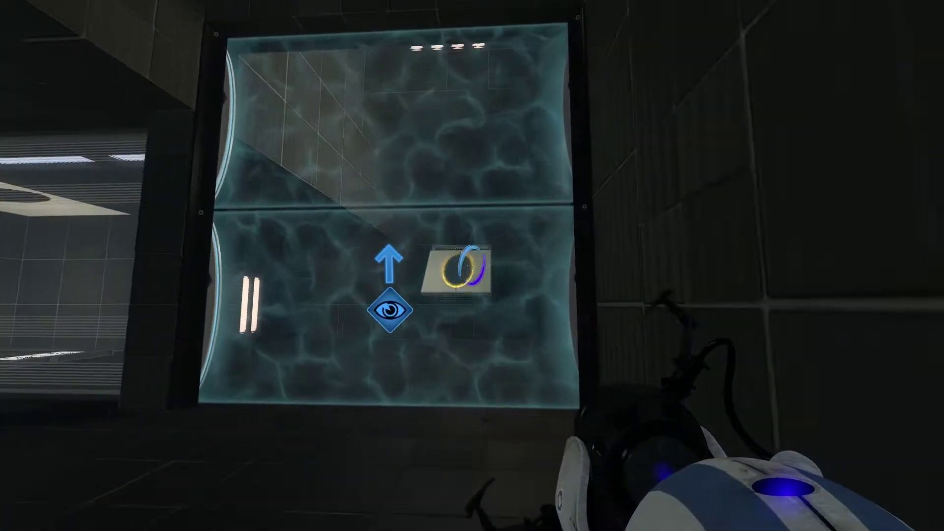
# Step: Walk to the glass wall and drop through the floor portal into the shaft
pyautogui.press('w')
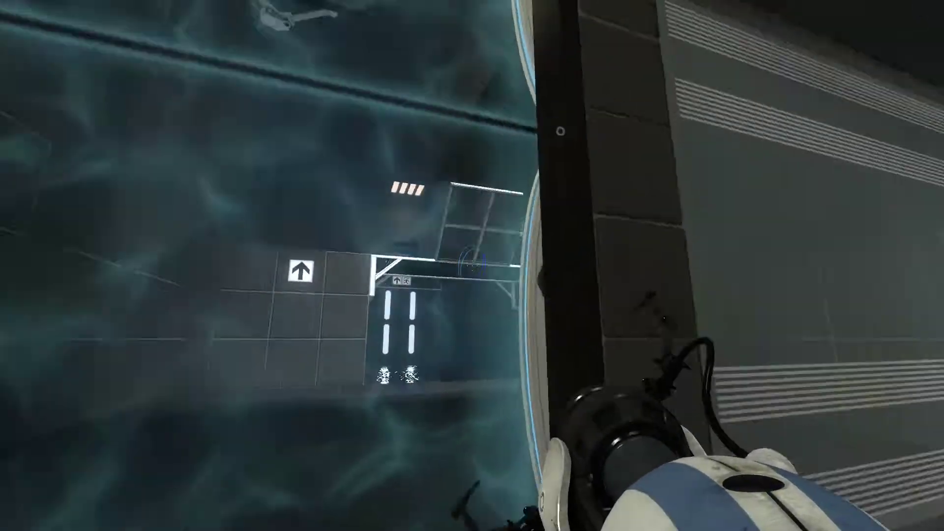
pyautogui.press('w')
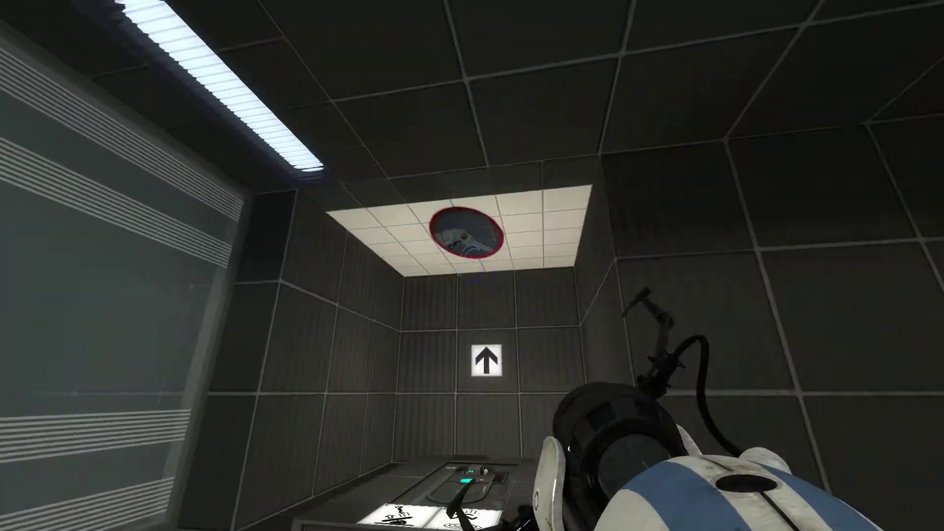
pyautogui.press('w')
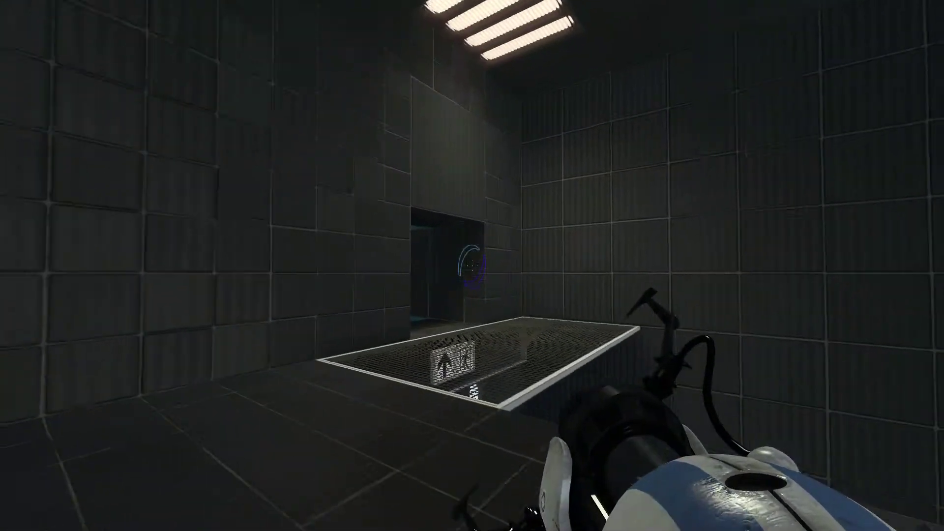
# Step: Cross the lit corridor and mesh platform, then drop to the floor below
pyautogui.press('w')
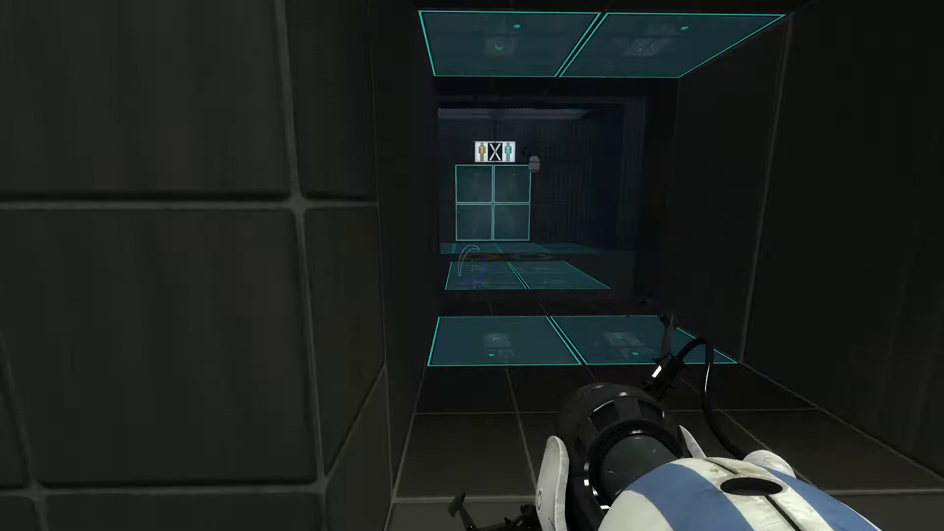
pyautogui.press('w')
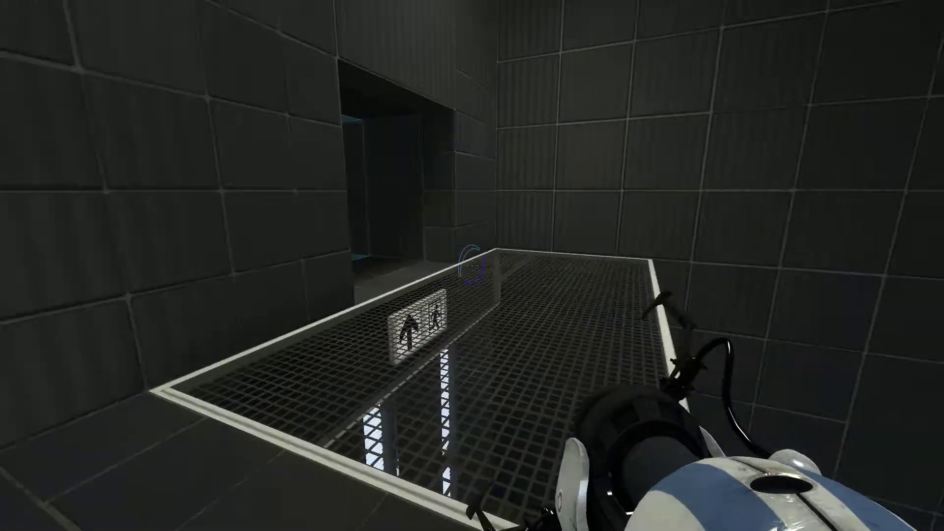
pyautogui.press('w')
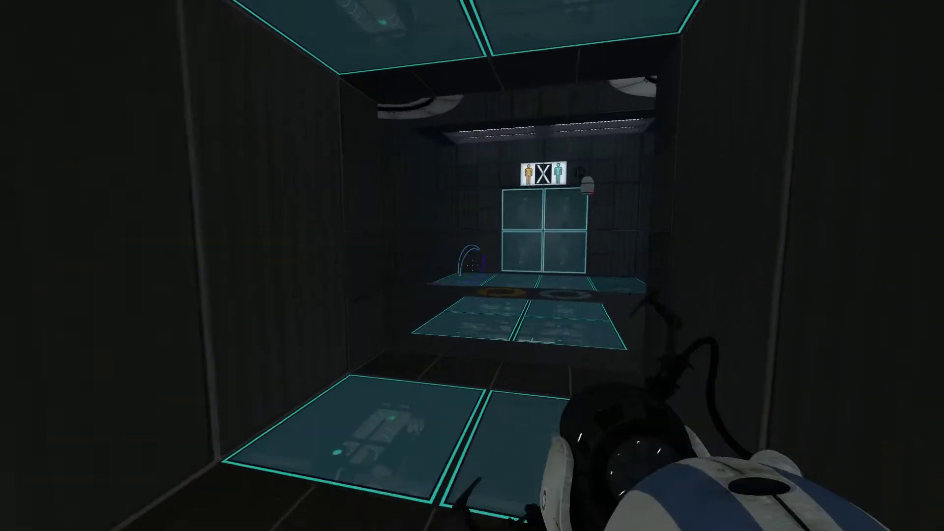
pyautogui.press('w')
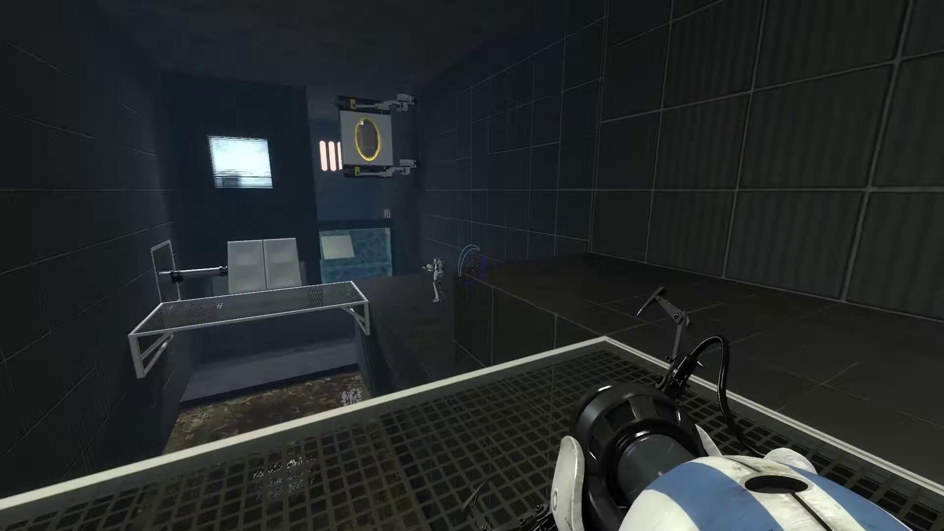
pyautogui.press('w')
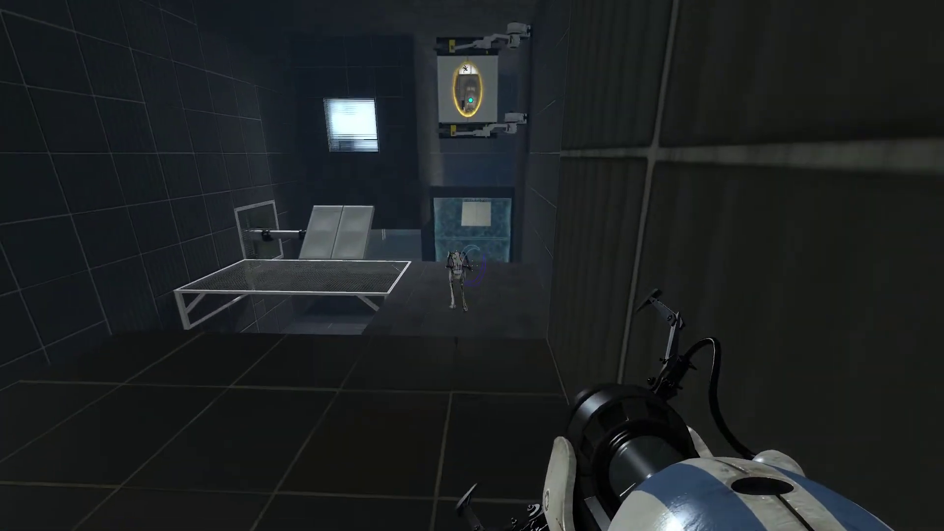
# Step: Walk forward into the orange-portal room and look up at the portal panel
pyautogui.press('w')
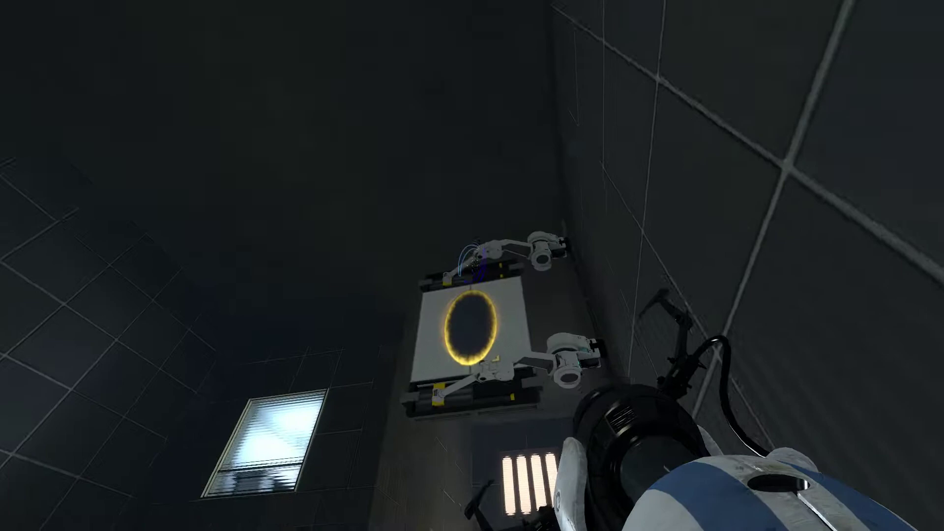
# Step: Place a blue portal on the wall panel, then pass the glass wall and the emancipation grid
pyautogui.click(472, 266)
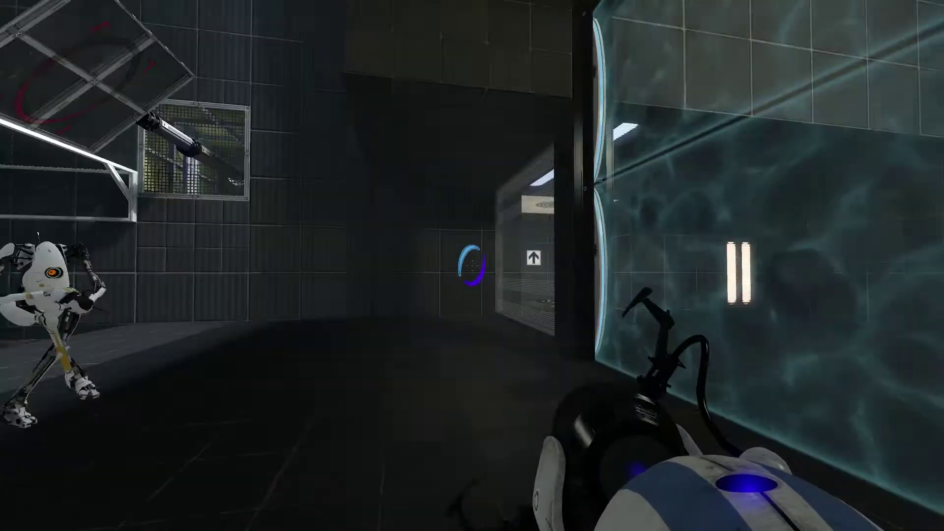
pyautogui.press('w')
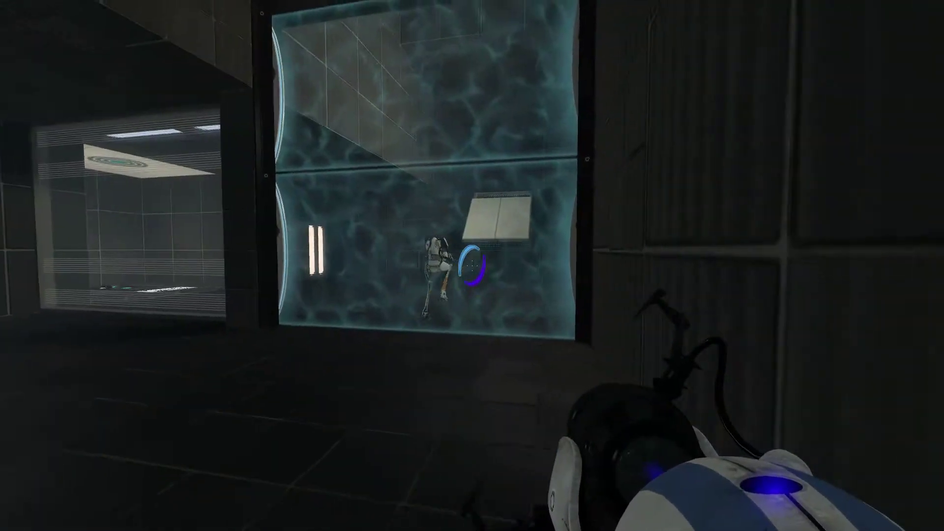
pyautogui.press('w')
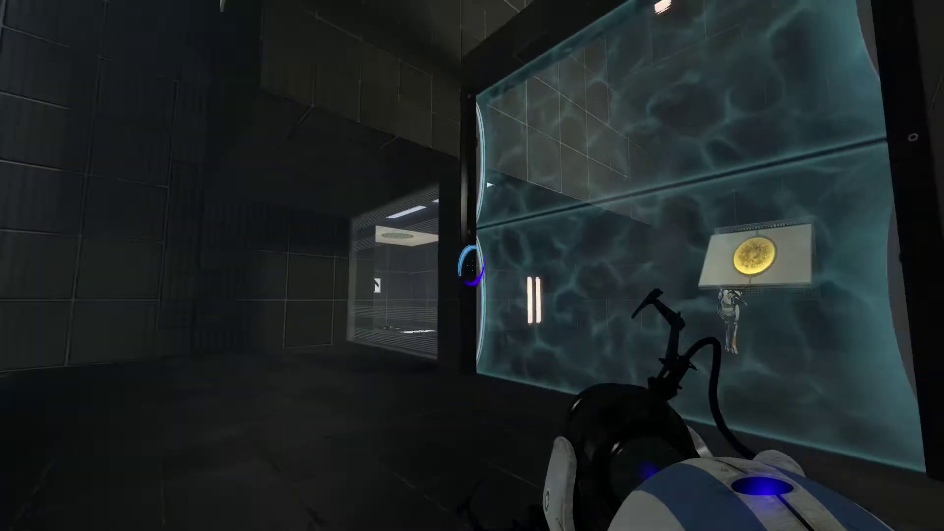
pyautogui.press('s')
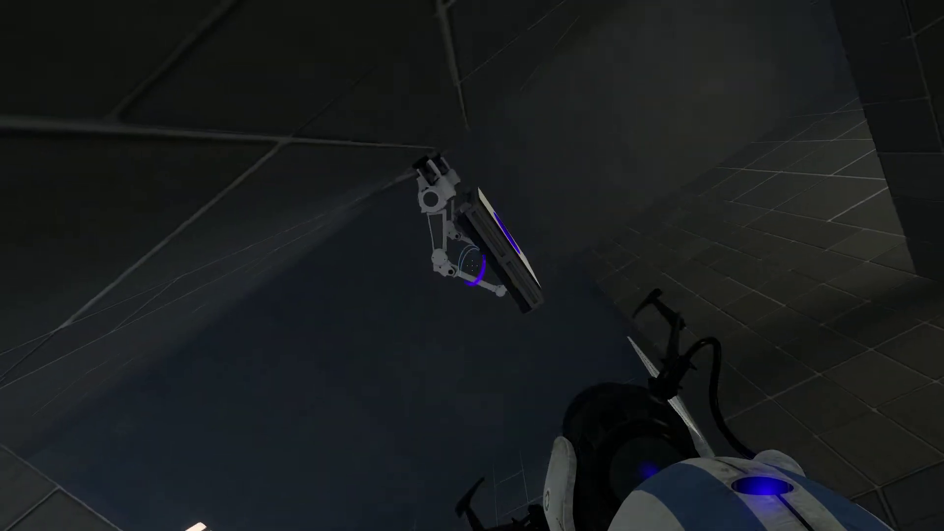
pyautogui.press('w')
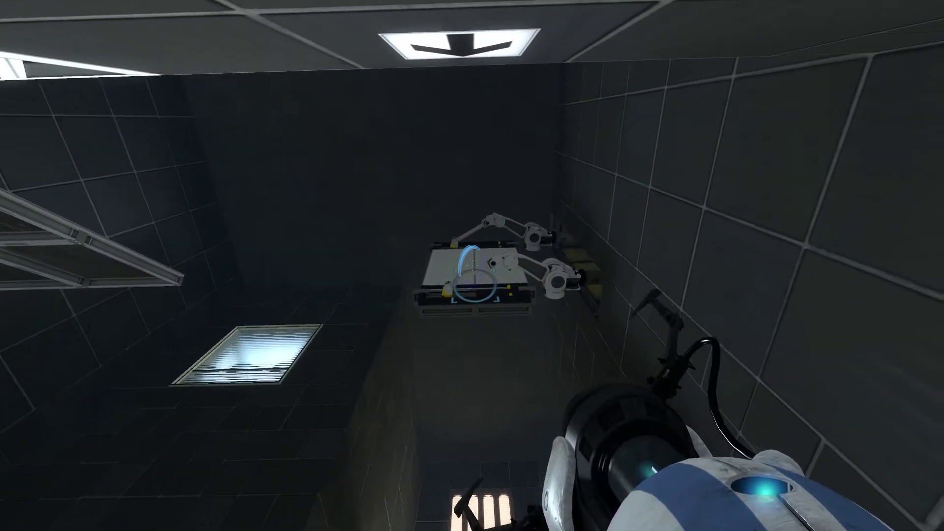
# Step: Aim at the angled panel behind the glass and fire a blue portal onto it
pyautogui.click(472, 266)
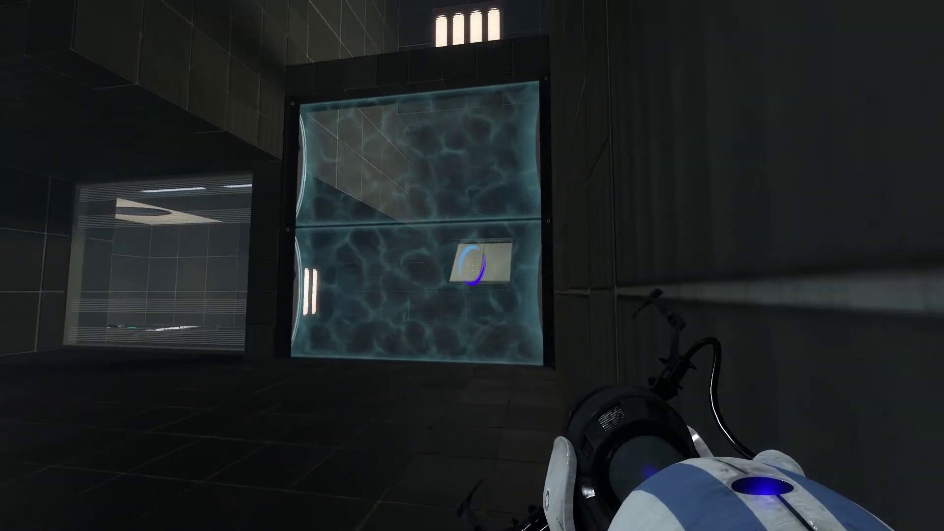
# Step: Fire a blue portal at the panel behind the glass and walk toward the button-pedestal corridor
pyautogui.click(473, 266)
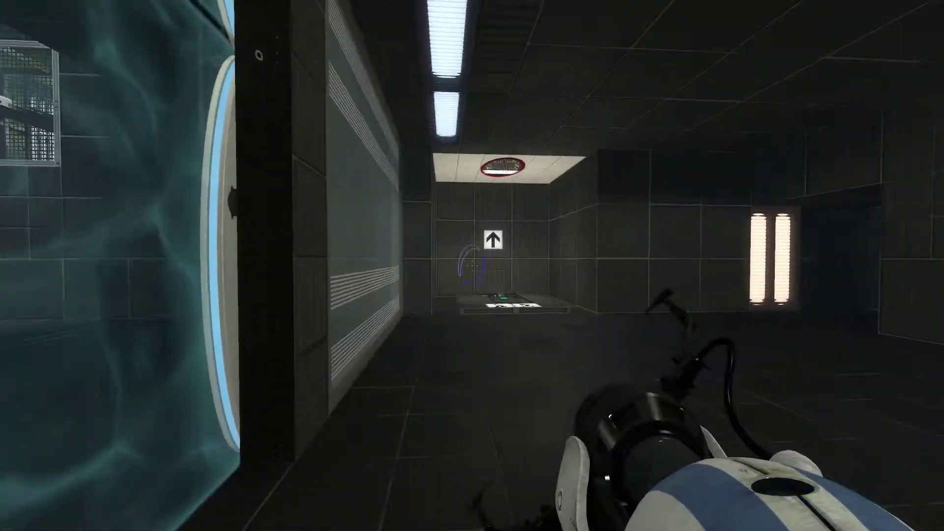
pyautogui.press('w')
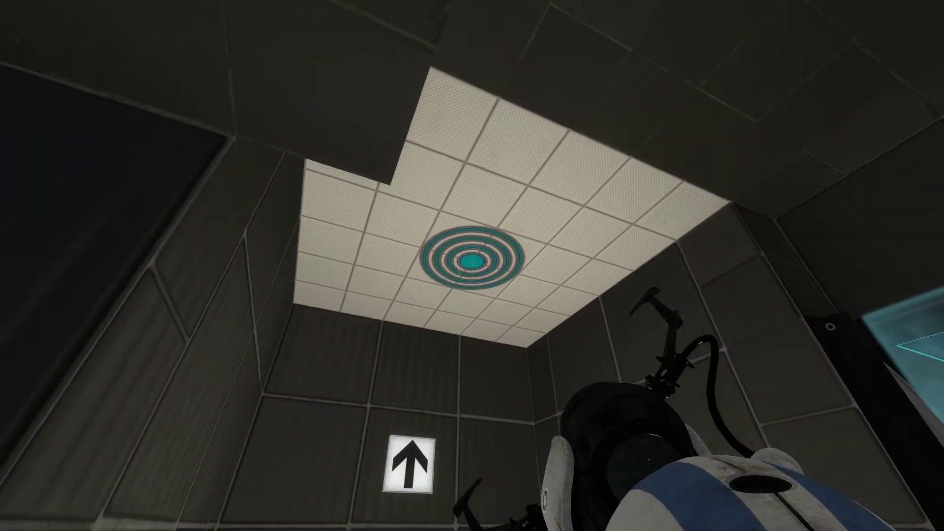
# Step: Fire a blue portal onto the white ceiling target
pyautogui.click(472, 265)
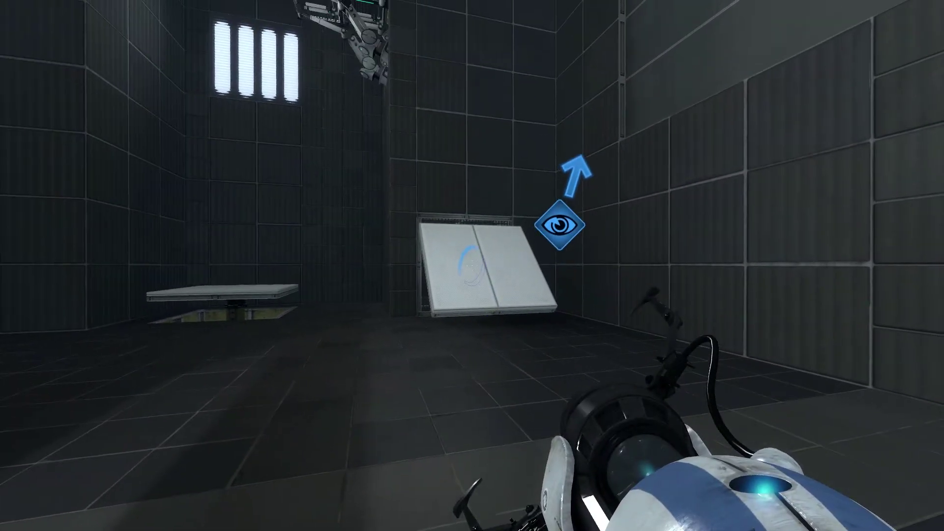
# Step: Aim at the exit room's angled white panel and fire a blue portal onto it
pyautogui.click(471, 266)
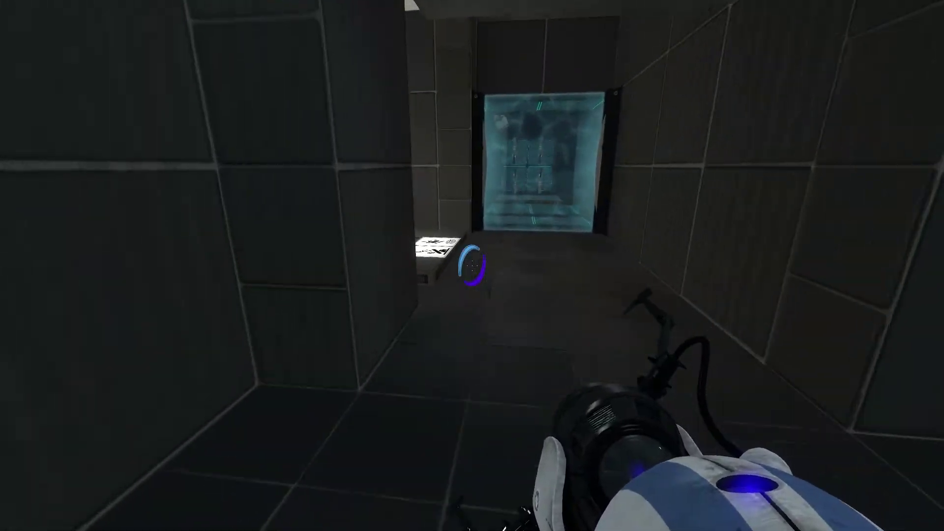
# Step: Walk through the portal and up to the red button beside the glass wall
pyautogui.press('w')
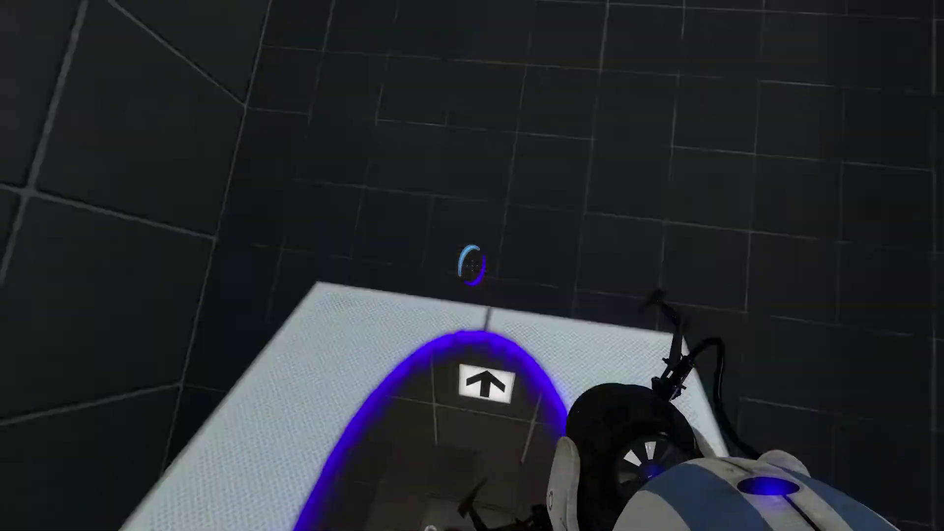
pyautogui.press('w')
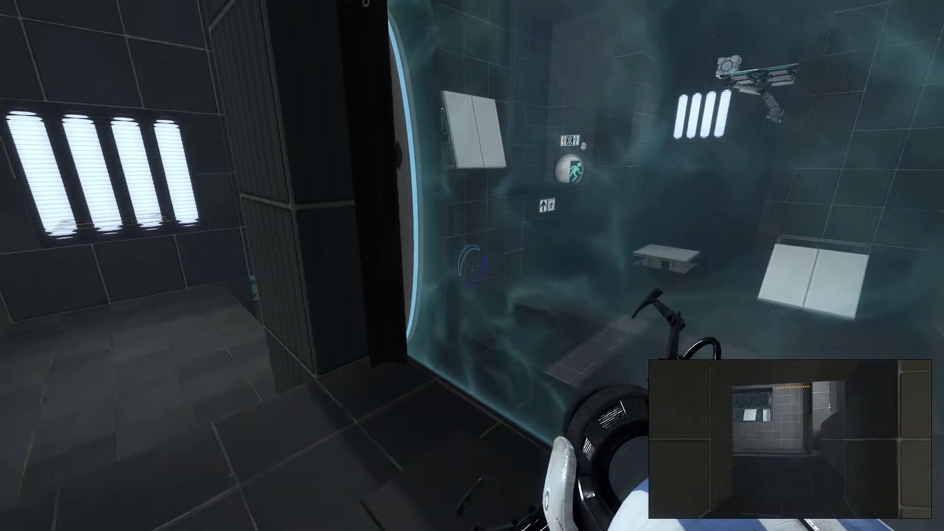
# Step: Gesture to the partner from the radial menu, then walk into the emancipation grid doorway
pyautogui.press('g')
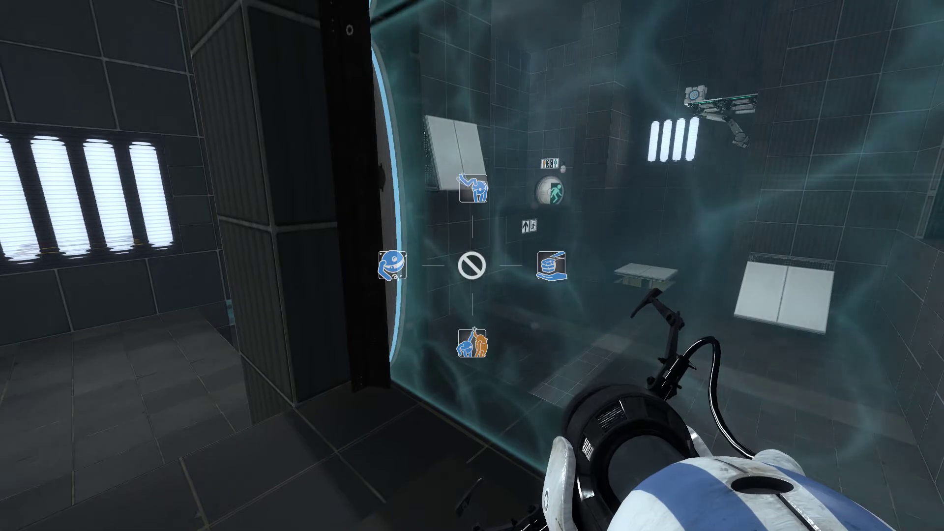
pyautogui.click(472, 266)
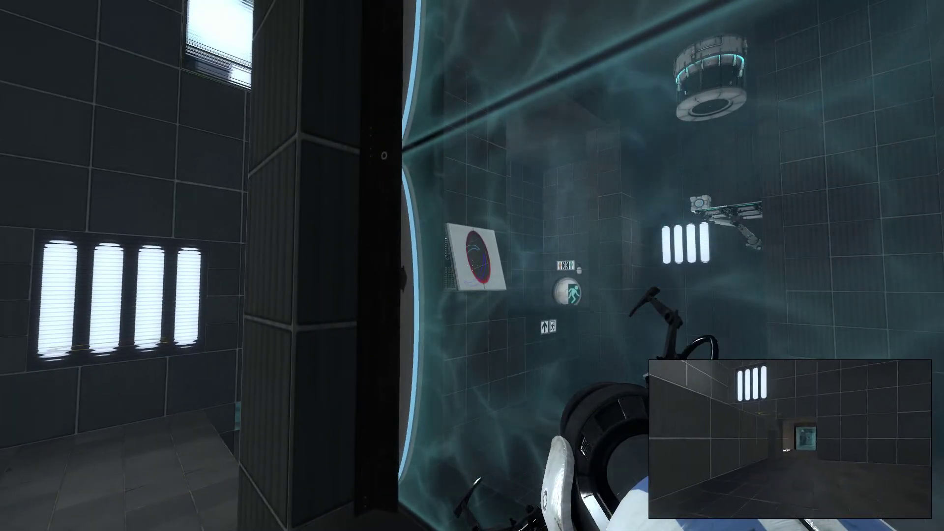
pyautogui.press('w')
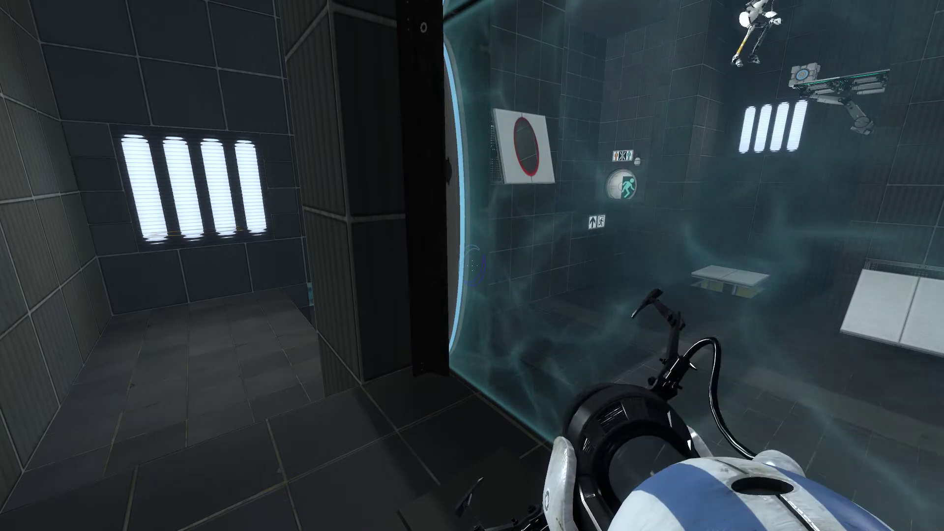
pyautogui.press('w')
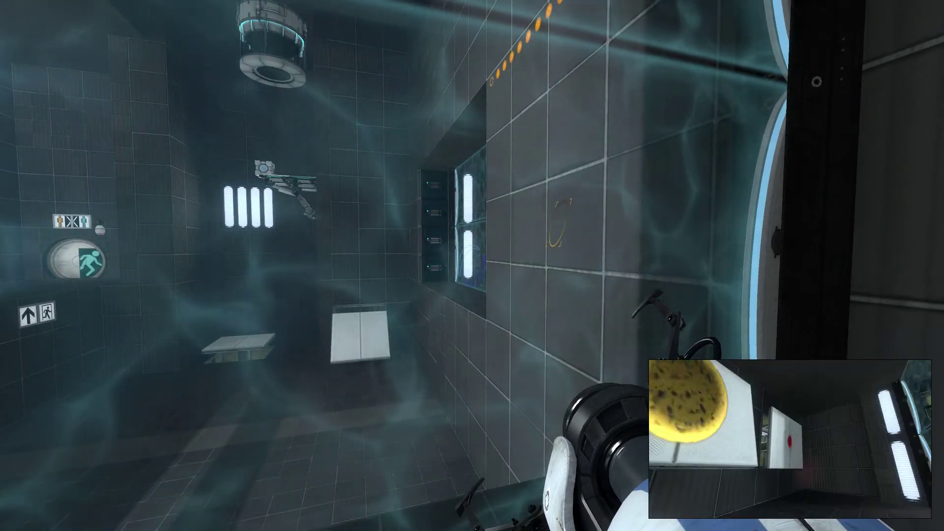
# Step: Return through the blue portal, cross the room and stand on the red floor button
pyautogui.press('w')
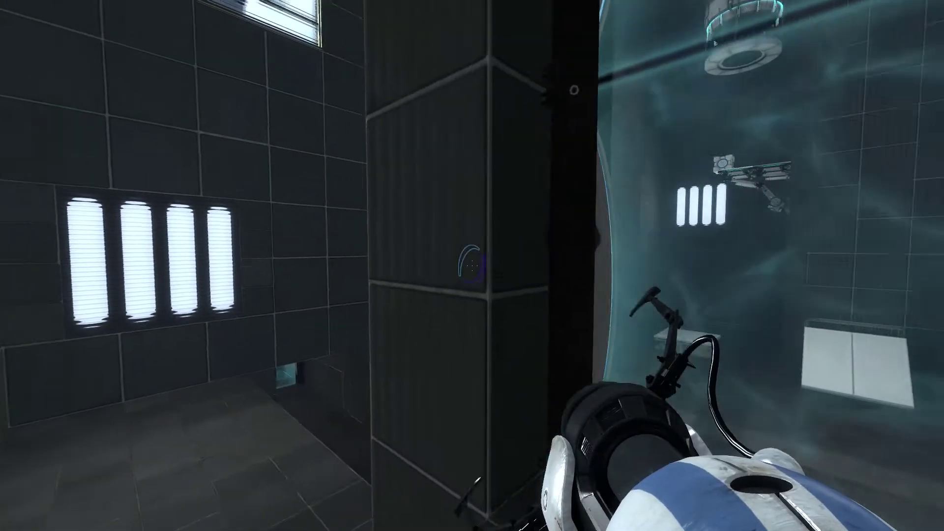
pyautogui.press('w')
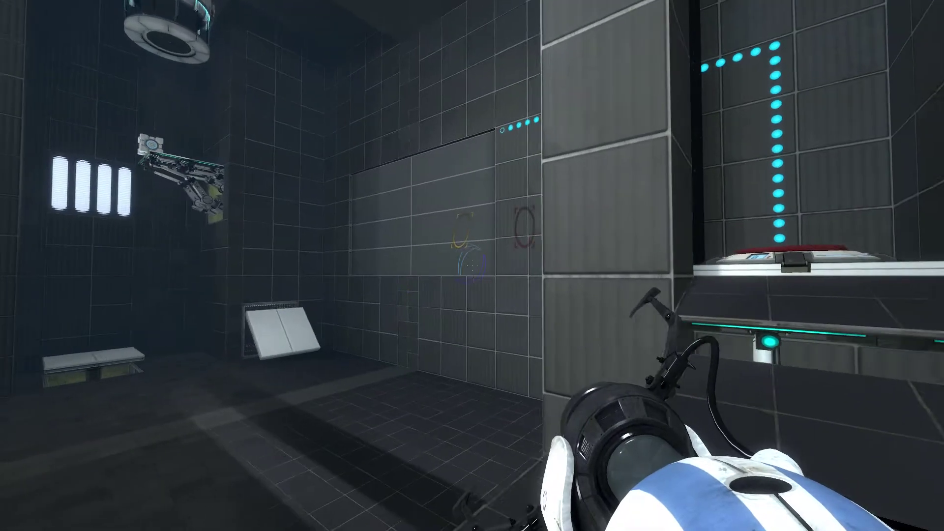
pyautogui.press('a')
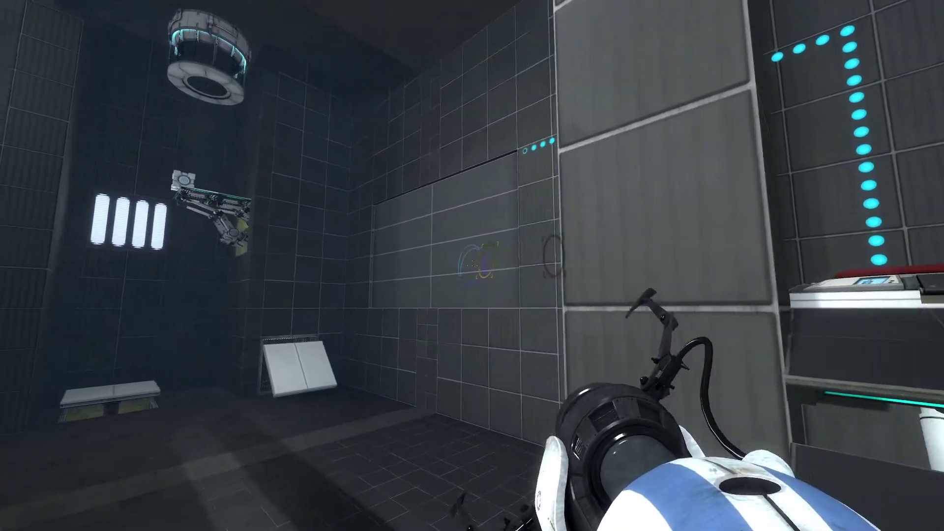
pyautogui.press('w')
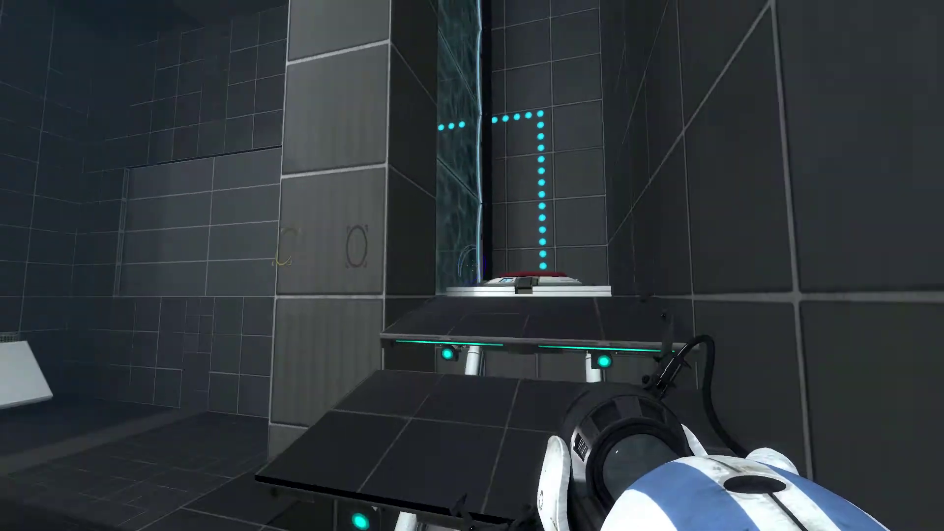
pyautogui.press('w')
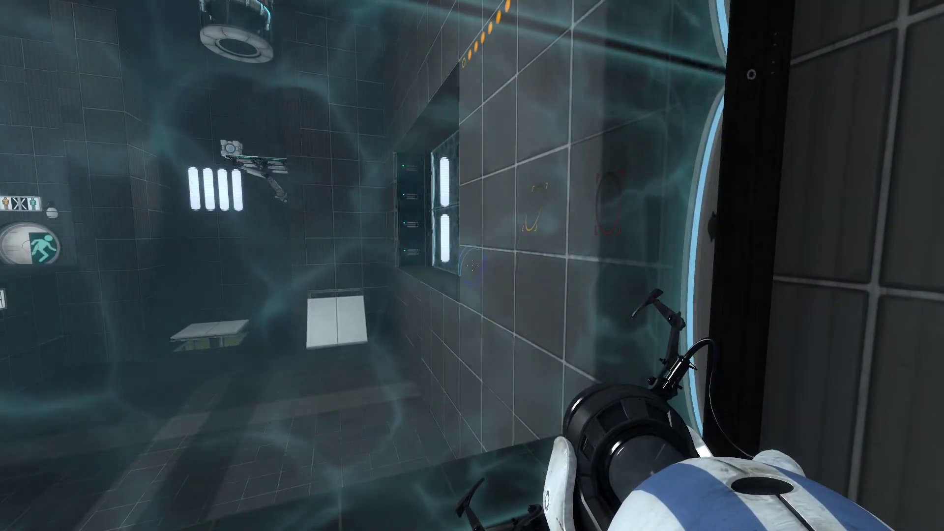
pyautogui.press('s')
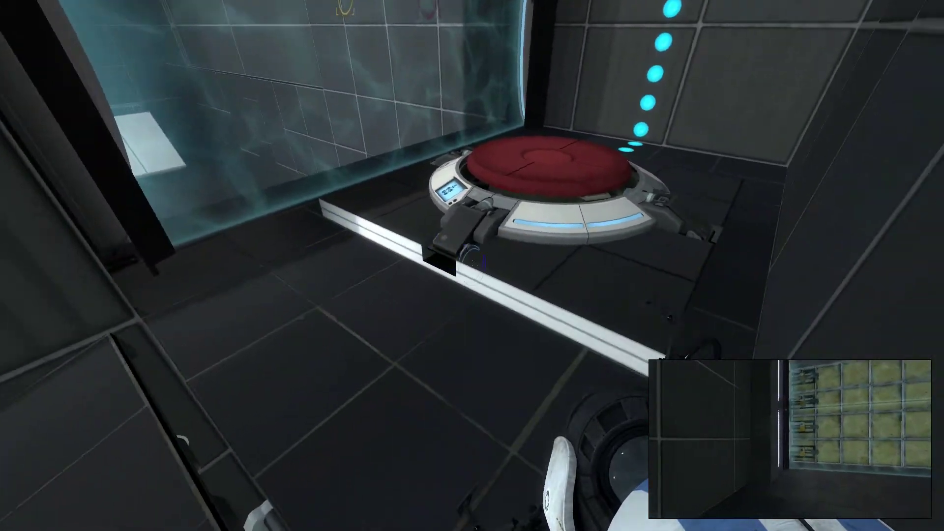
pyautogui.press('w')
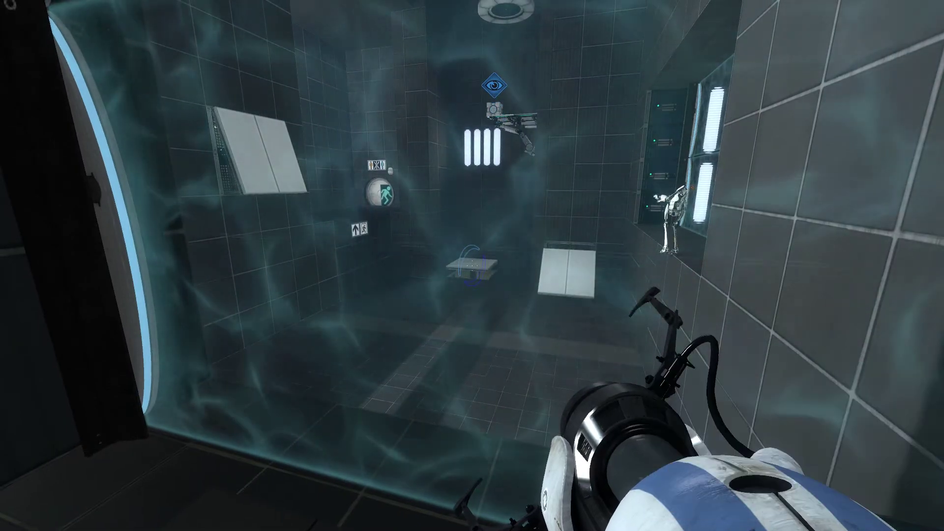
# Step: Walk through the emancipation grid and fire a blue portal onto the ceiling target
pyautogui.press('w')
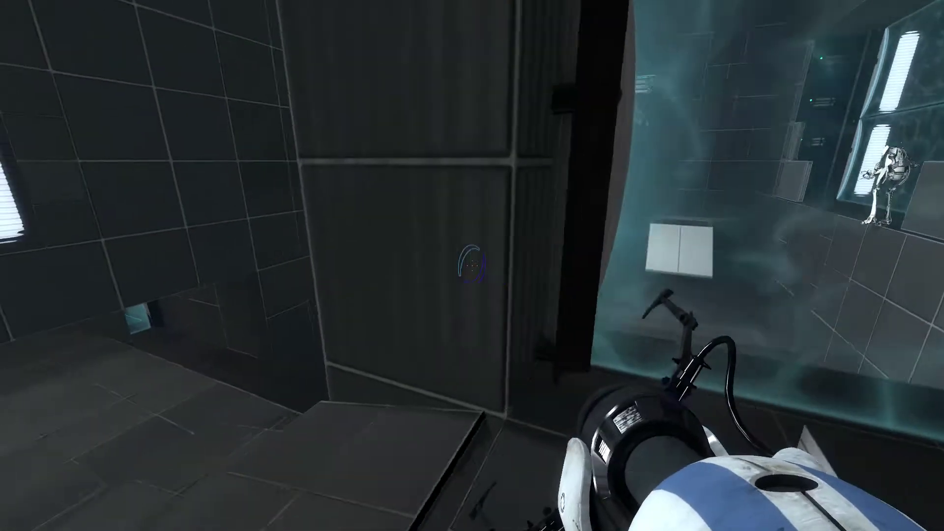
pyautogui.press('w')
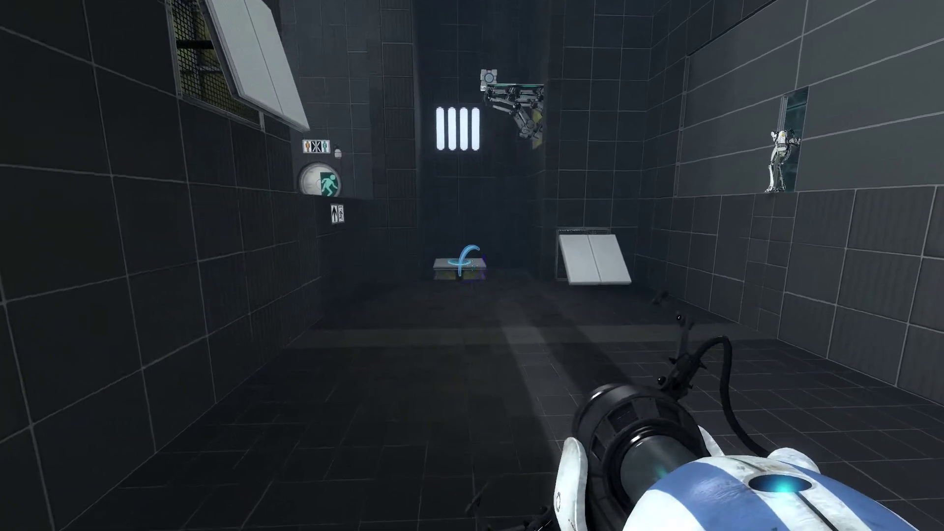
pyautogui.press('w')
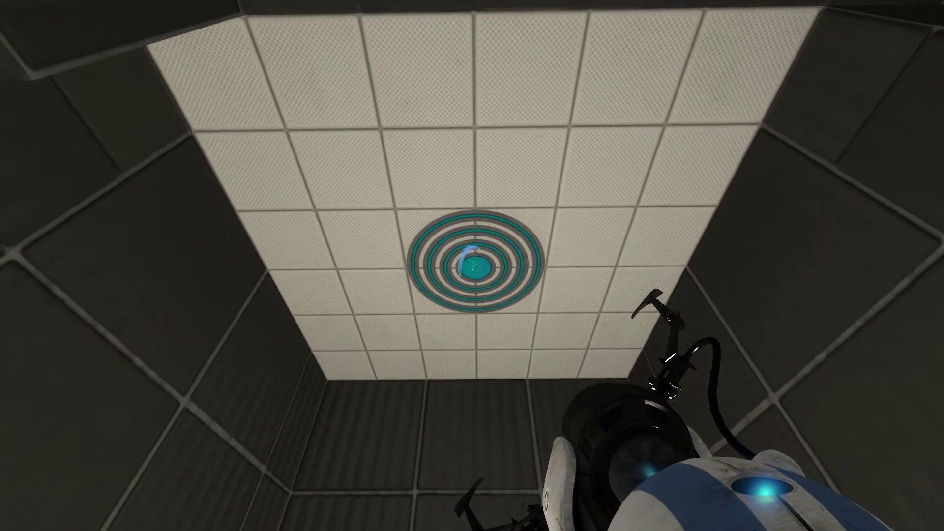
pyautogui.click(472, 266)
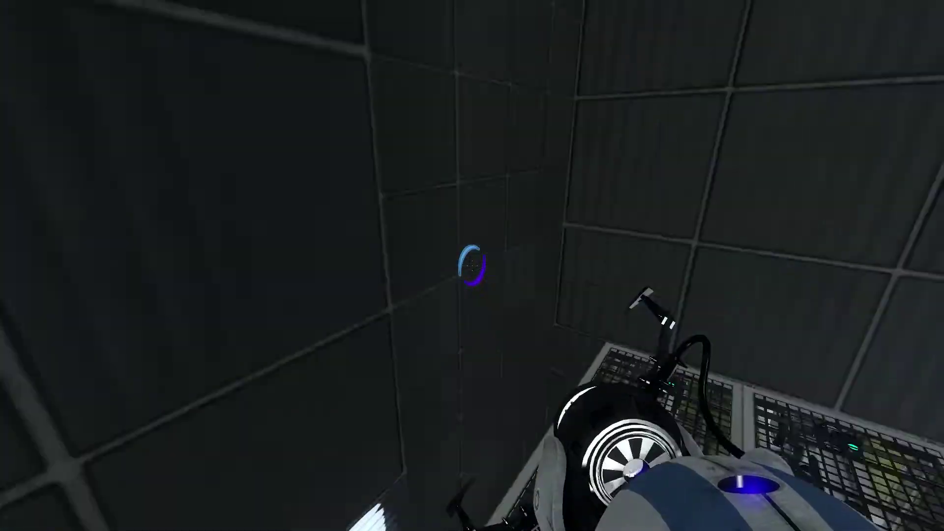
# Step: Pick up the companion cube and bring it into the large test chamber
pyautogui.press('e')
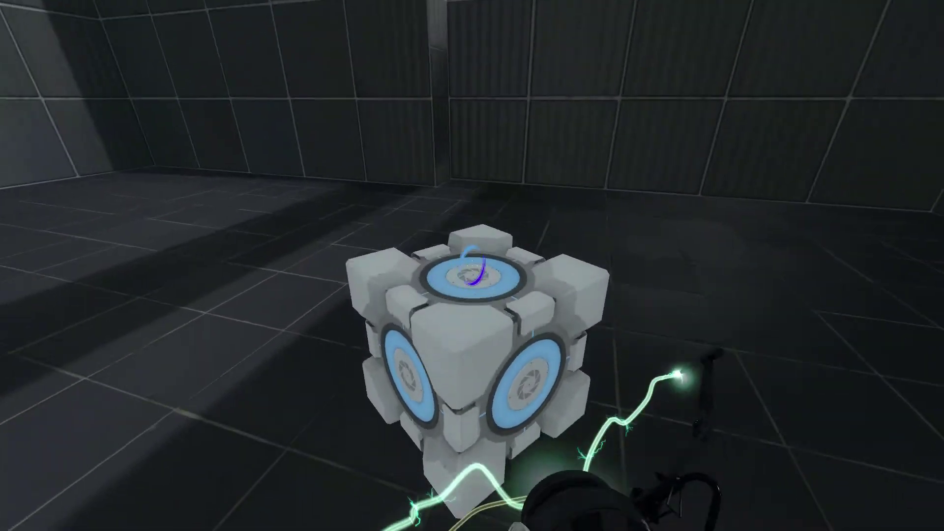
pyautogui.press('e')
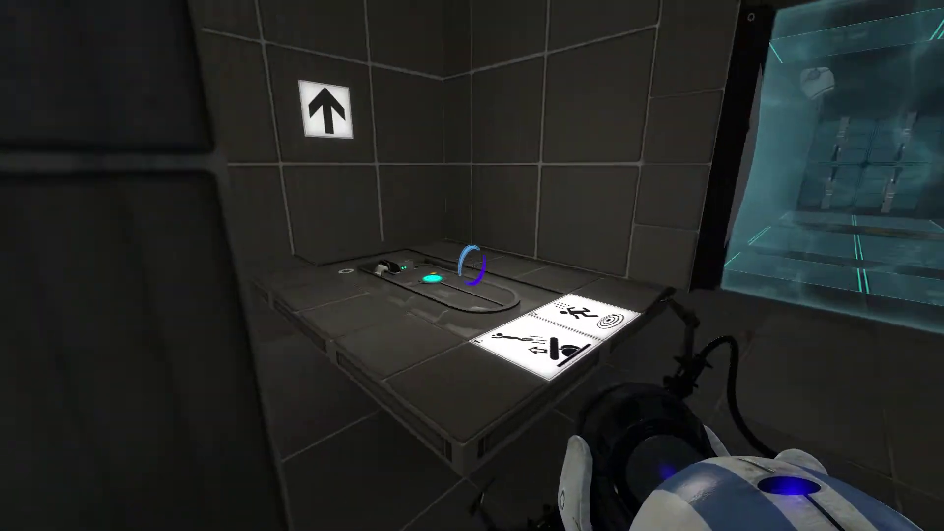
pyautogui.press('w')
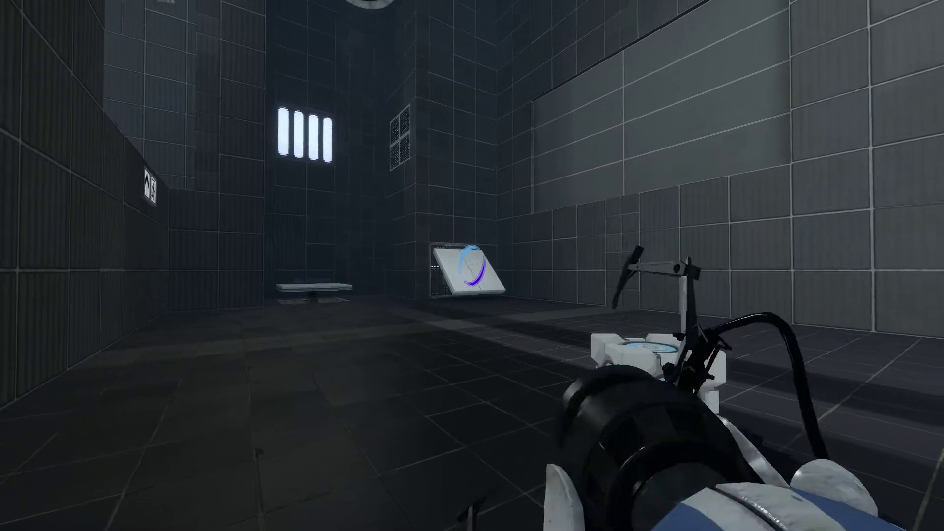
# Step: Drop through the floor portal, fetch the cube past the pillar and set it on the red button
pyautogui.press('e')
pyautogui.press('w')
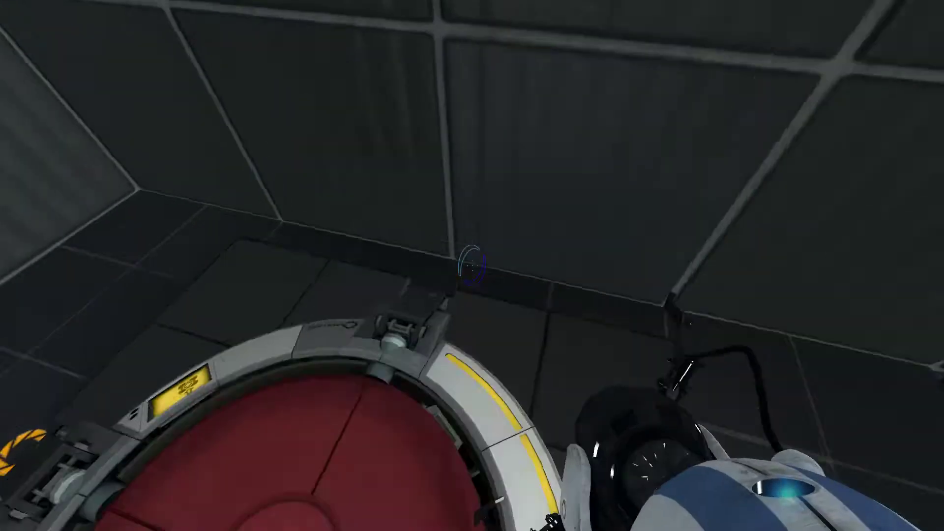
pyautogui.press('w')
pyautogui.press('a')
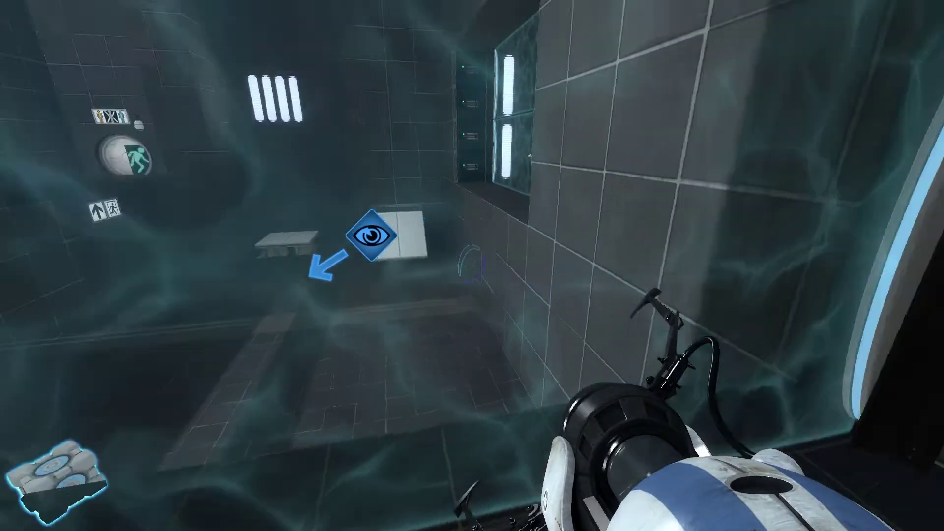
pyautogui.press('w')
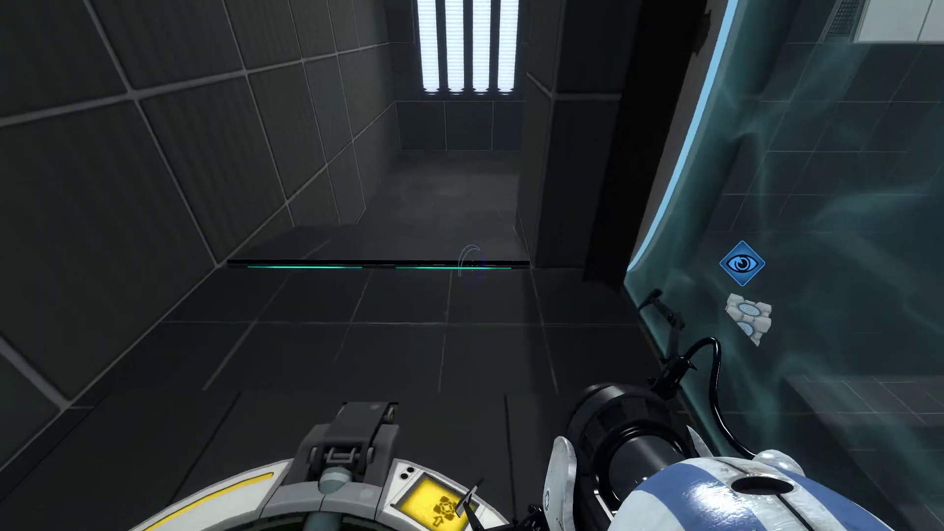
pyautogui.press('w')
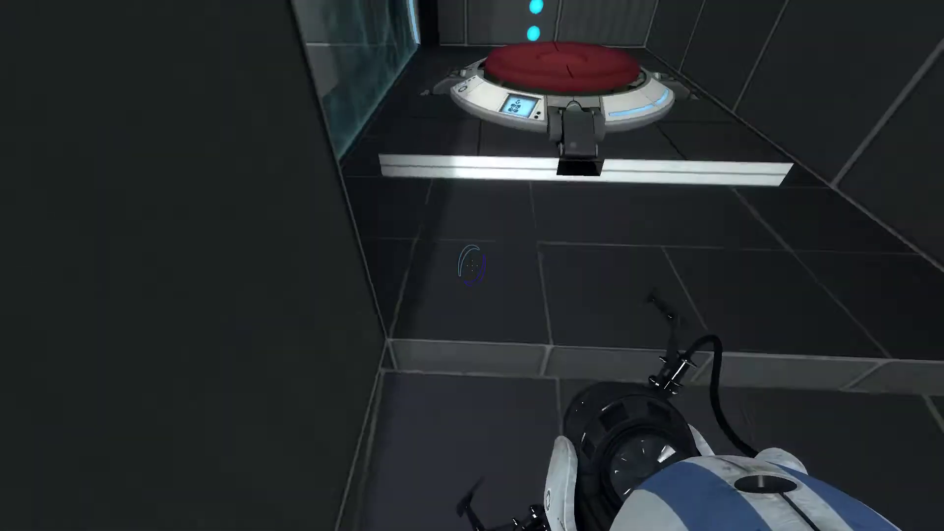
pyautogui.press('a')
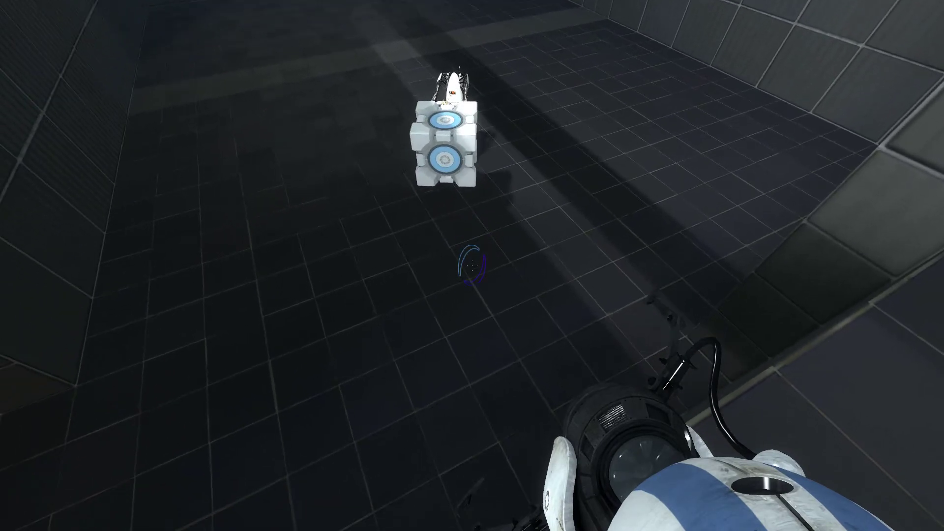
pyautogui.press('w')
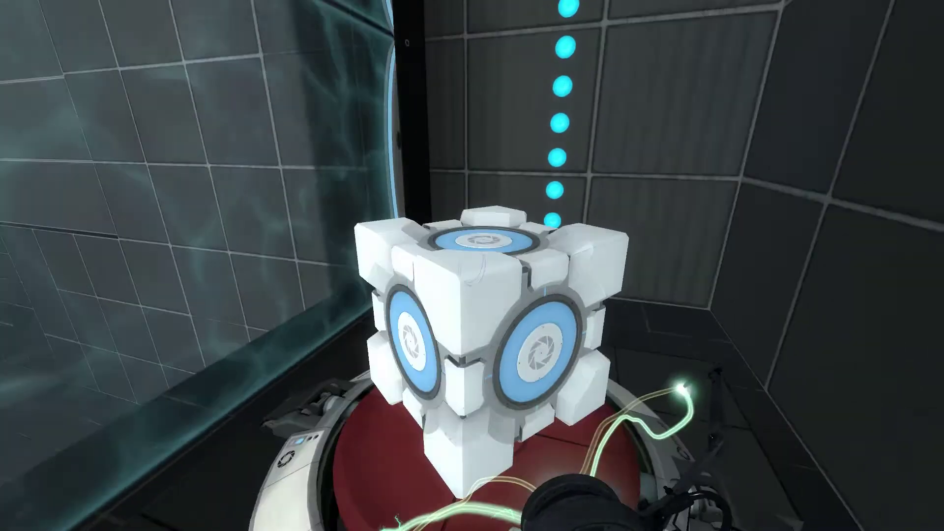
pyautogui.press('e')
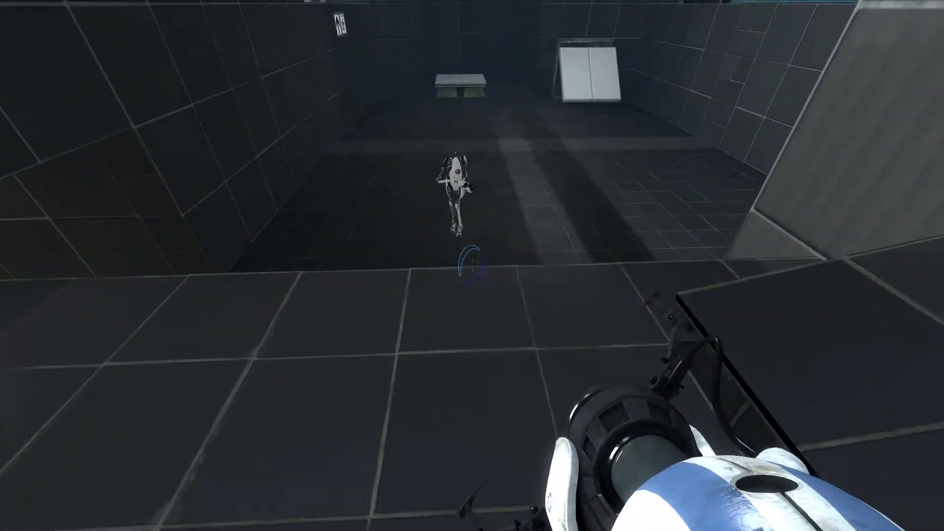
# Step: Place portals on the wall and ceiling panels and launch from the faith plate
pyautogui.press('w')
pyautogui.press('d')
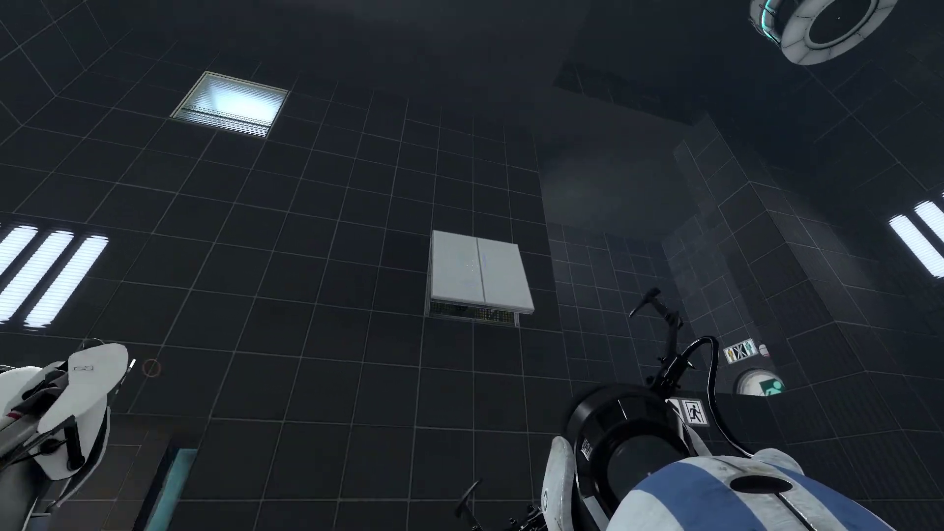
pyautogui.click(473, 266)
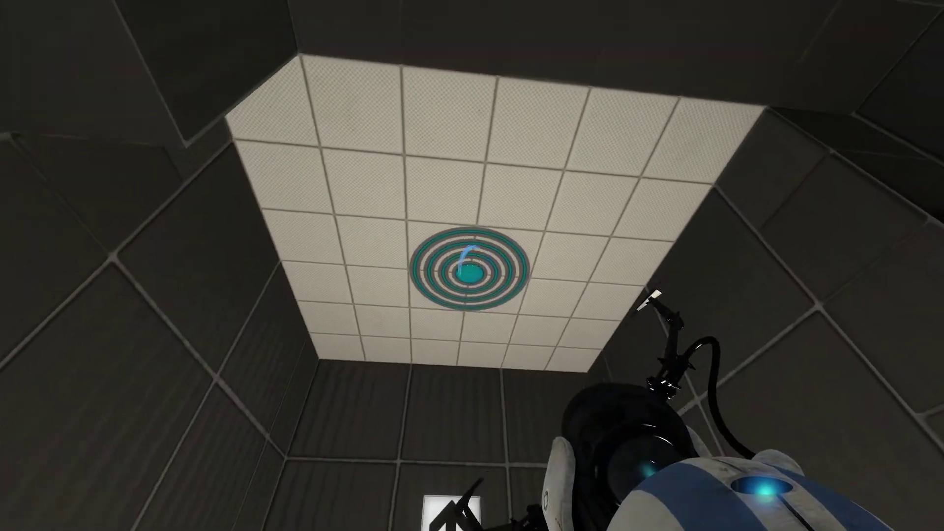
pyautogui.click(472, 266)
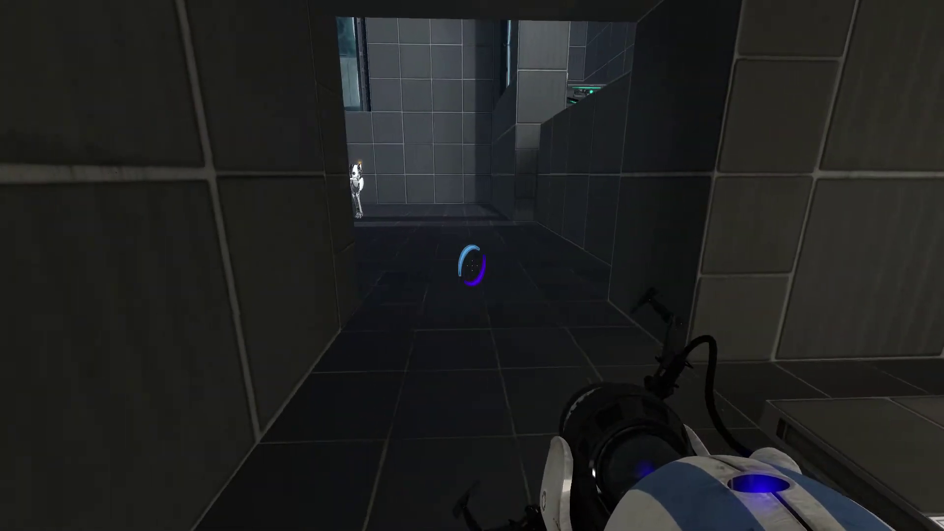
pyautogui.press('w')
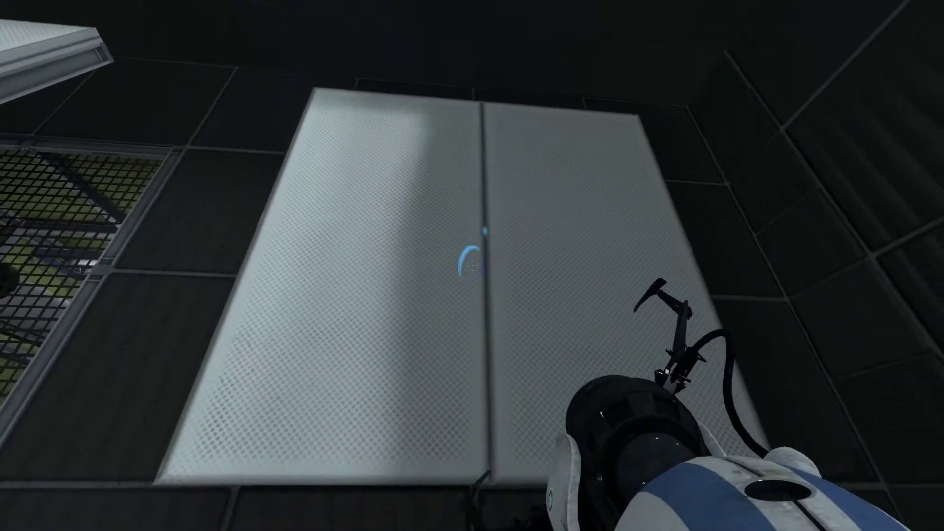
# Step: Open both portals on the white panel and fly through to the glass wall
pyautogui.click(472, 265)
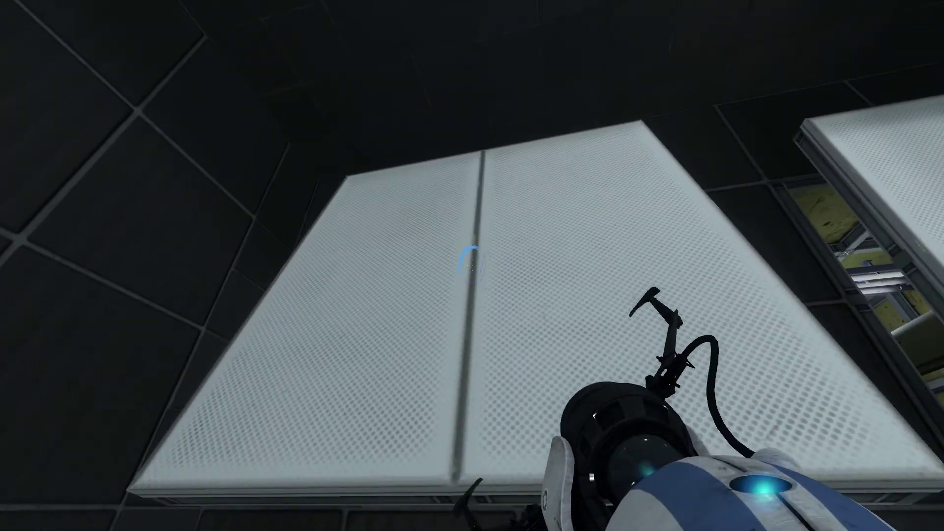
pyautogui.rightClick(472, 265)
pyautogui.press('w')
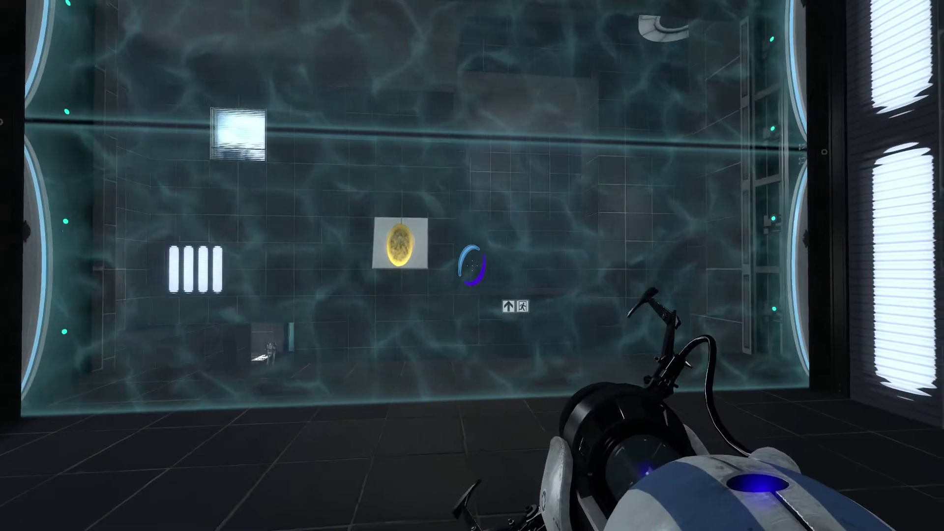
# Step: Walk along the glass wall and ping the angled white panel for the partner
pyautogui.press('w')
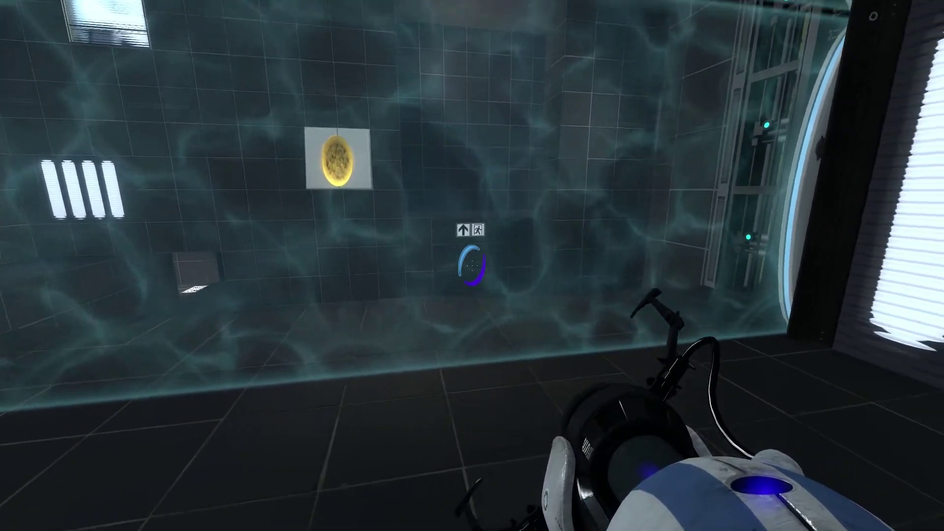
pyautogui.press('d')
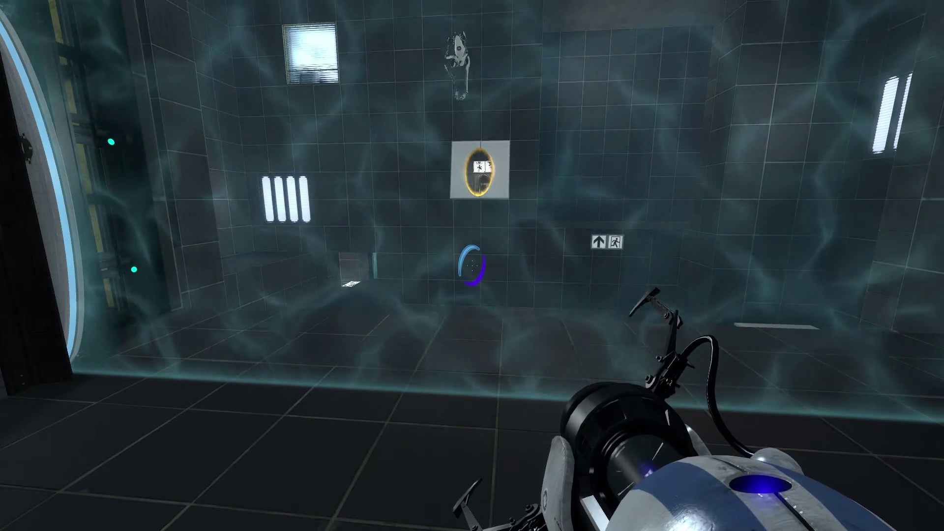
pyautogui.press('d')
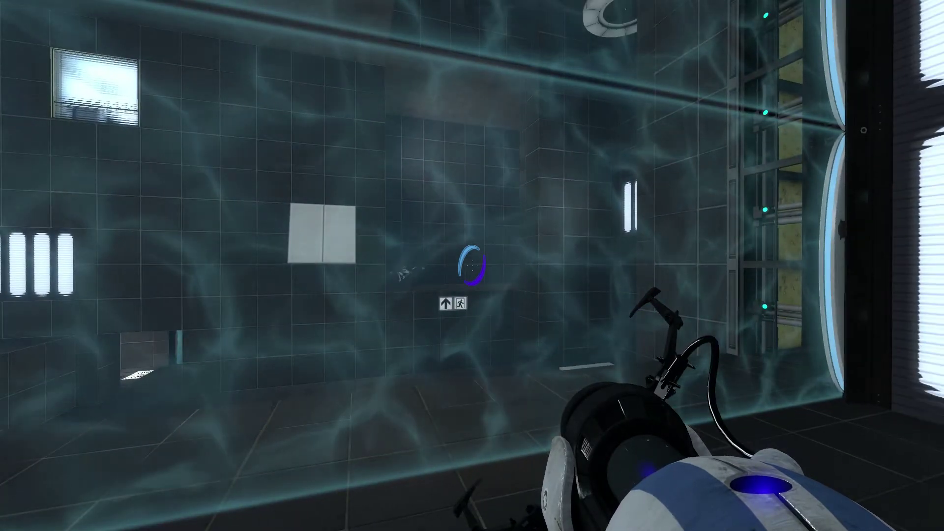
pyautogui.press('a')
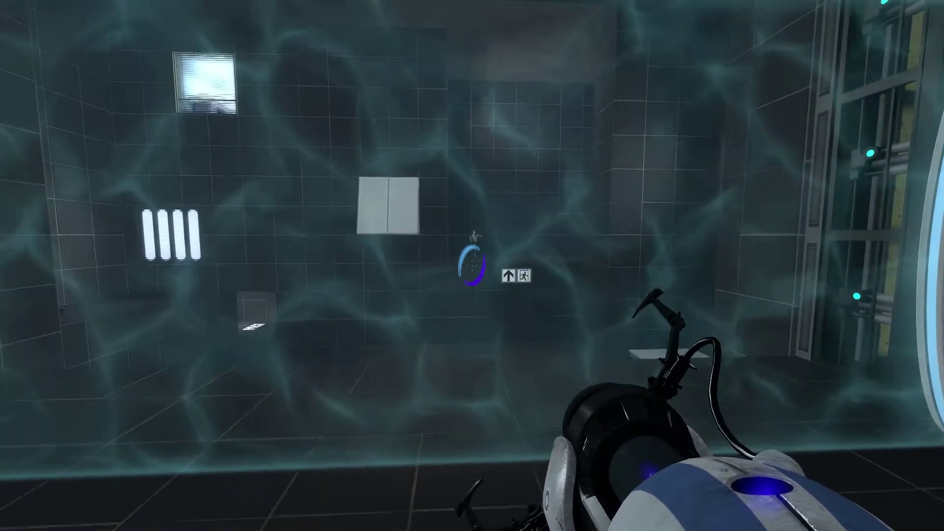
pyautogui.press('a')
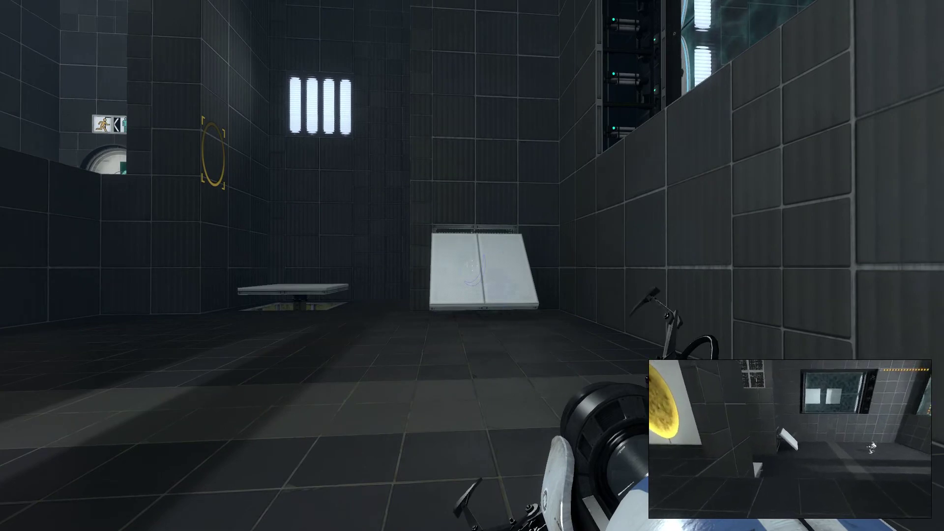
pyautogui.press('q')
pyautogui.press('s')
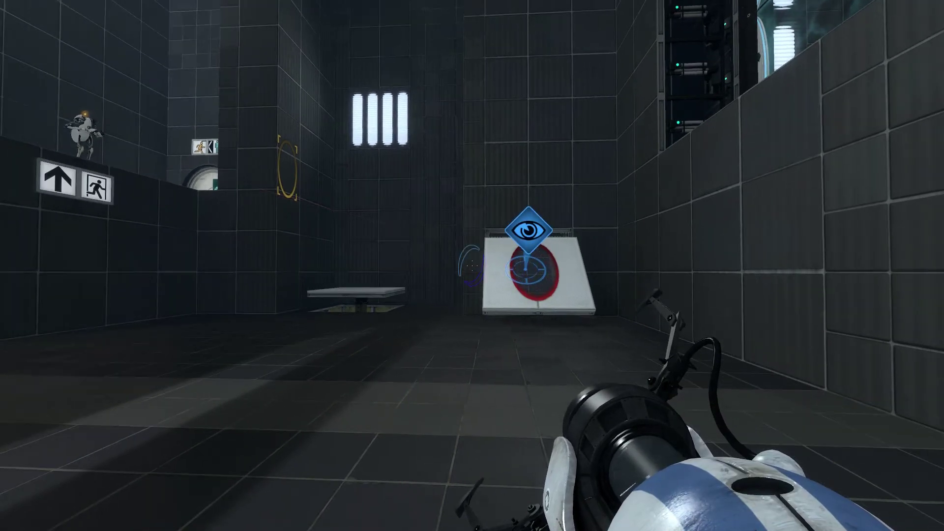
pyautogui.press('w')
pyautogui.press('w')
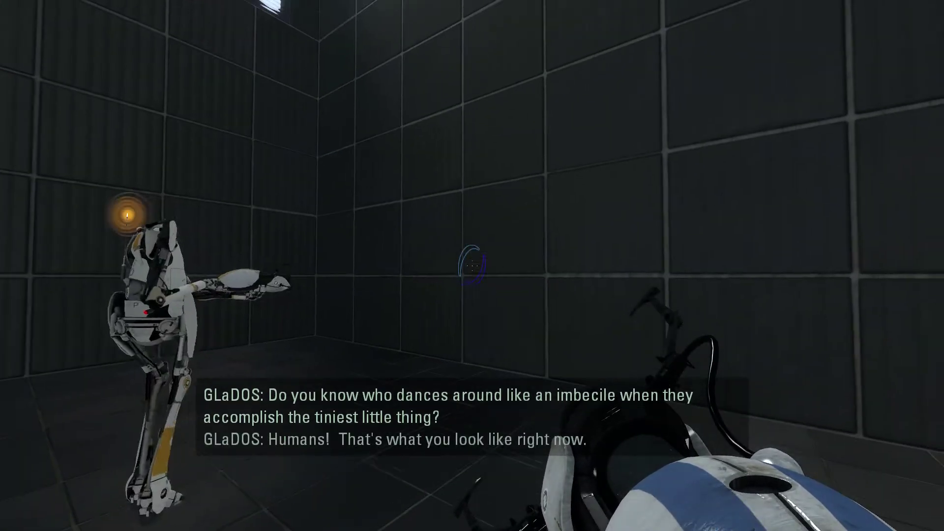
# Step: Perform the dance gesture with the partner near the exit door
pyautogui.press('f')
pyautogui.press('f')
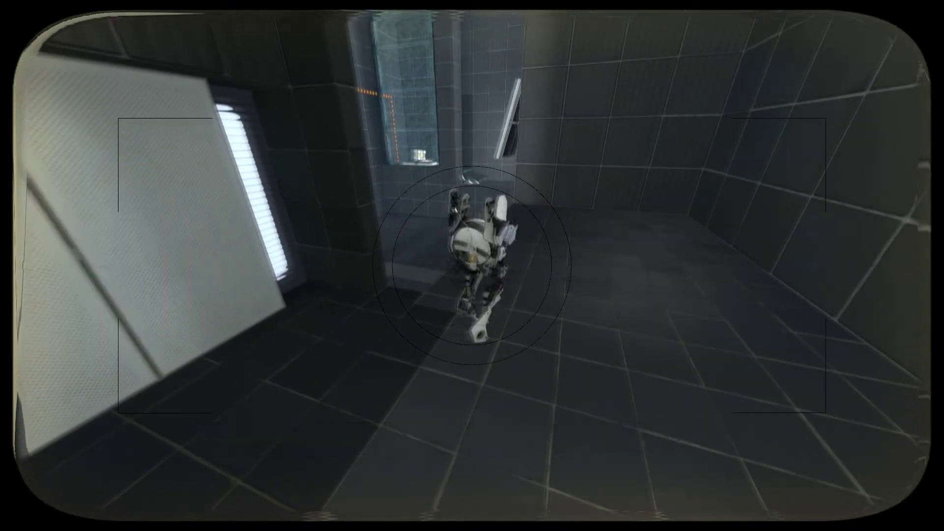
# Step: Go through the exit door, down the stairs and into the blue elevator tube
pyautogui.press('w')
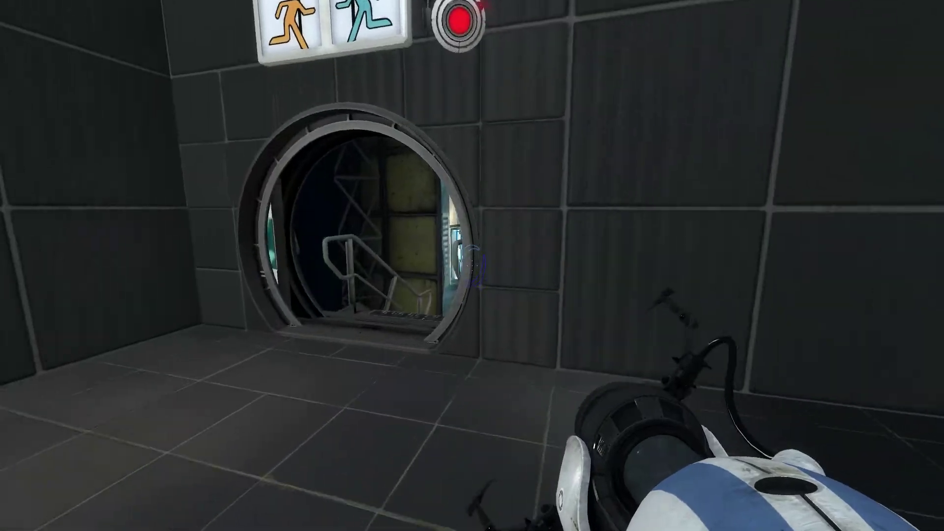
pyautogui.press('w')
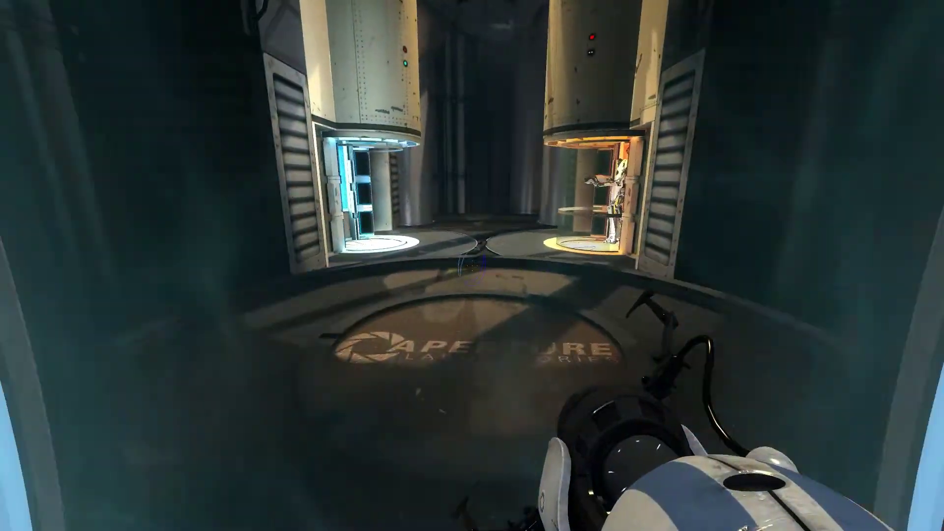
pyautogui.press('w')
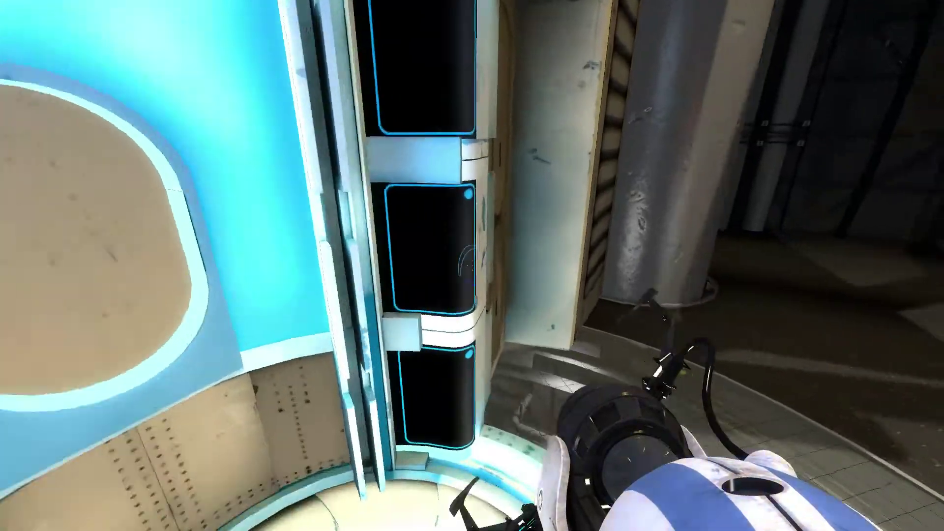